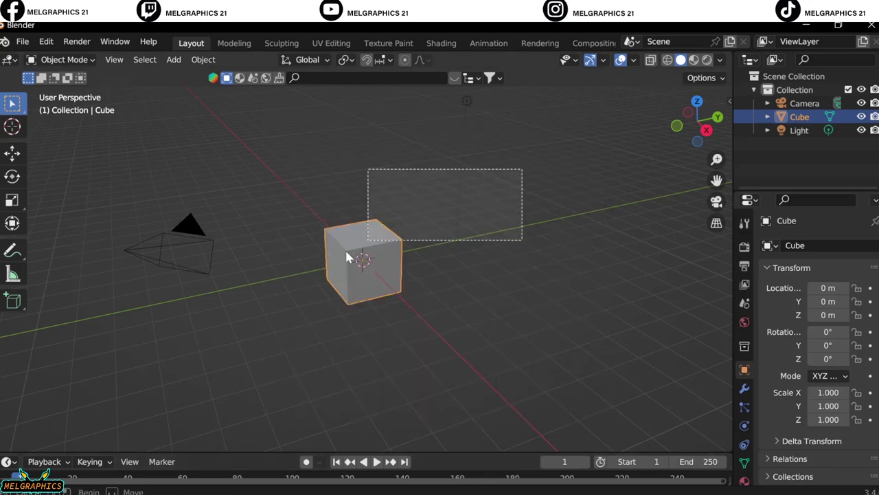
Replace the default cube with a new UV sphere
{"action": "key", "text": "Delete"}
{"action": "key", "text": "KP_1"}
{"action": "key", "text": "shift+a"}
{"action": "left_click", "coordinate": [387, 267]}
Put the sphere into Sculpt Mode and adjust its remesh voxel size
{"action": "left_click", "coordinate": [62, 59]}
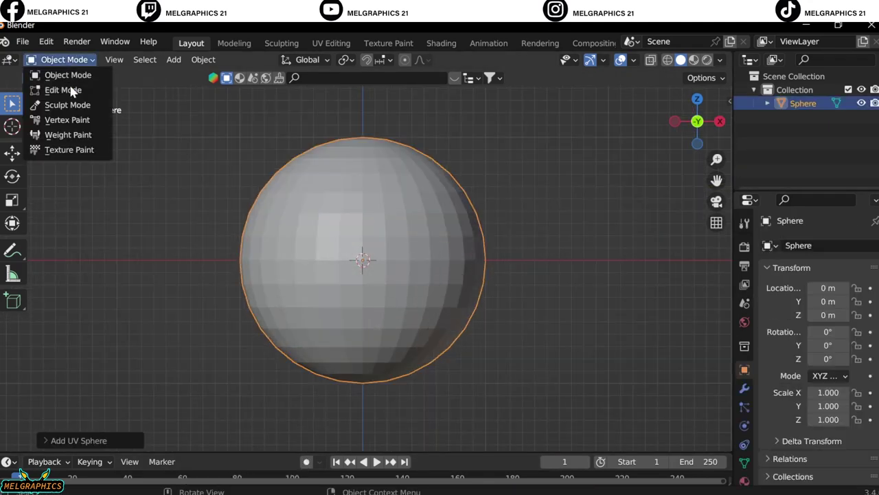
{"action": "left_click", "coordinate": [66, 102]}
{"action": "key", "text": "f"}
{"action": "left_click", "coordinate": [560, 243]}
{"action": "key", "text": "g"}
{"action": "key", "text": "r"}
{"action": "key", "text": "Escape"}
Shape the head, pulling the sphere's lower edge down into a jaw with the Grab brush
{"action": "middle_click_drag", "start_coordinate": [382, 248], "coordinate": [432, 198], "text": "shift"}
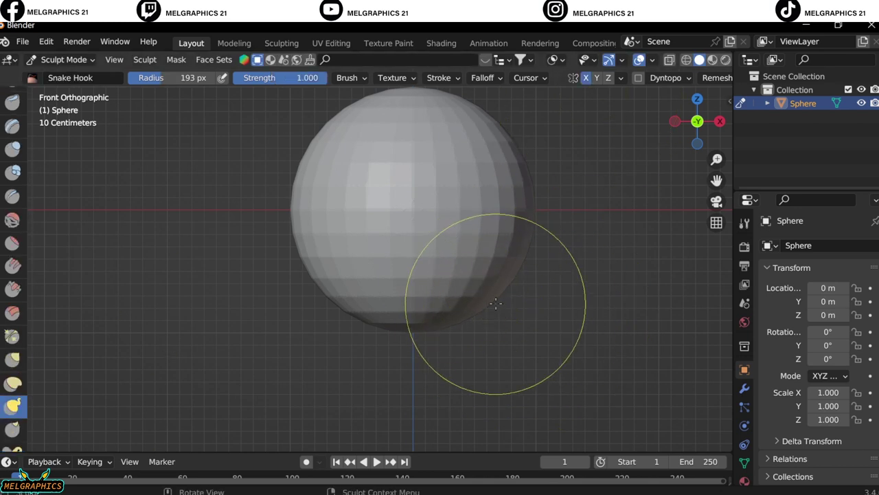
{"action": "left_click_drag", "start_coordinate": [496, 303], "coordinate": [509, 307]}
{"action": "key", "text": "g"}
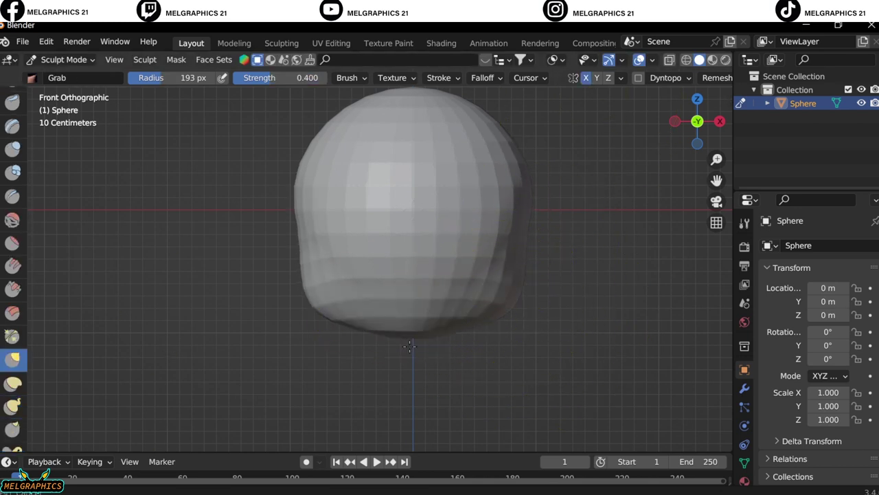
{"action": "middle_click_drag", "start_coordinate": [527, 244], "coordinate": [457, 278], "text": "alt"}
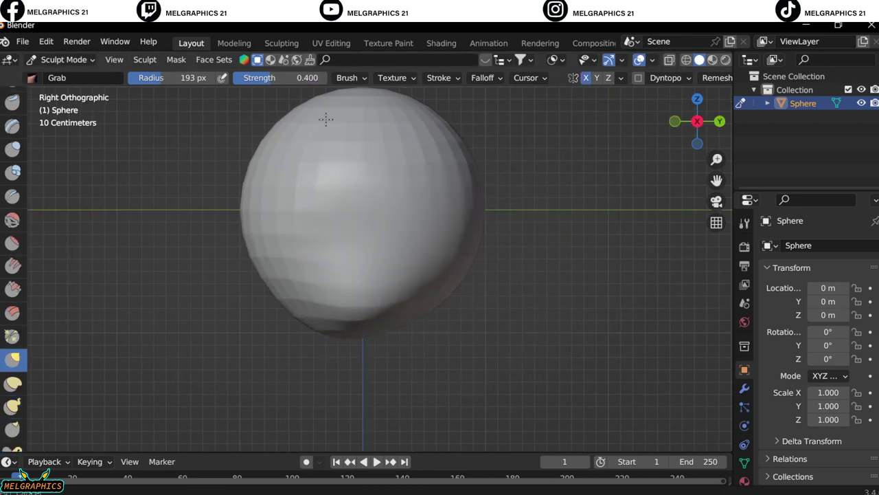
{"action": "middle_click_drag", "start_coordinate": [262, 157], "coordinate": [467, 226], "text": "alt"}
{"action": "left_click_drag", "start_coordinate": [415, 337], "coordinate": [422, 354]}
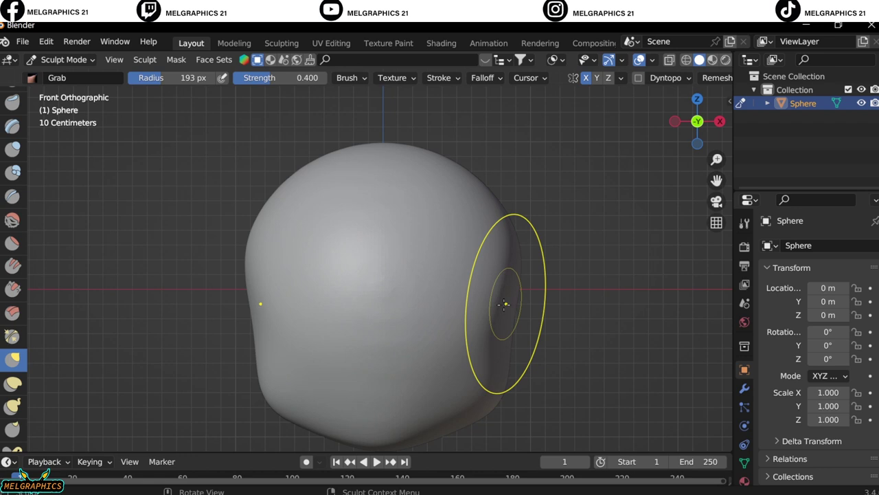
{"action": "mouse_move", "coordinate": [504, 304]}
{"action": "middle_mouse_down"}
{"action": "mouse_move", "coordinate": [150, 288]}
{"action": "mouse_move", "coordinate": [413, 275]}
{"action": "mouse_move", "coordinate": [367, 280]}
{"action": "mouse_move", "coordinate": [448, 303]}
{"action": "middle_mouse_up"}
{"action": "scroll", "coordinate": [448, 302], "scroll_direction": "up", "scroll_amount": 3}
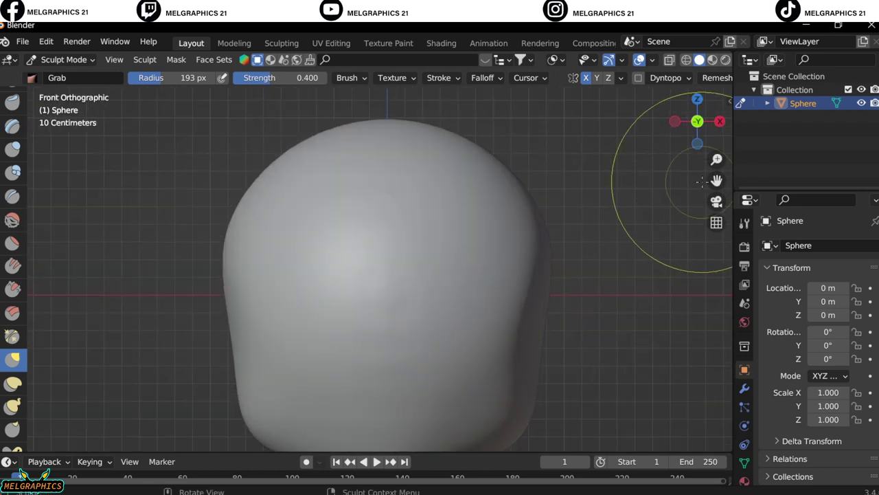
Carve two eye sockets and a smiling mouth crease with the Draw Sharp brush
{"action": "left_click", "coordinate": [12, 125]}
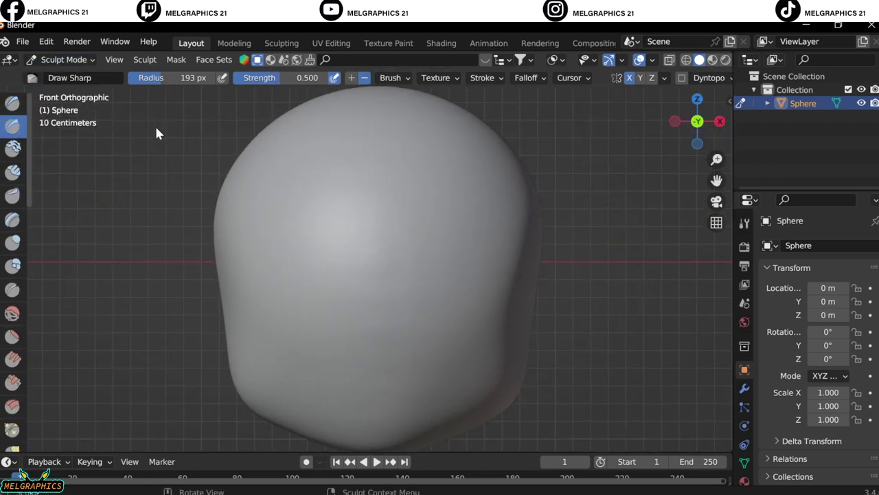
{"action": "key", "text": "f"}
{"action": "left_click", "coordinate": [416, 256]}
{"action": "left_click_drag", "start_coordinate": [316, 227], "coordinate": [344, 241]}
{"action": "mouse_move", "coordinate": [426, 220]}
{"action": "left_mouse_down"}
{"action": "mouse_move", "coordinate": [450, 223]}
{"action": "mouse_move", "coordinate": [435, 252]}
{"action": "left_mouse_up"}
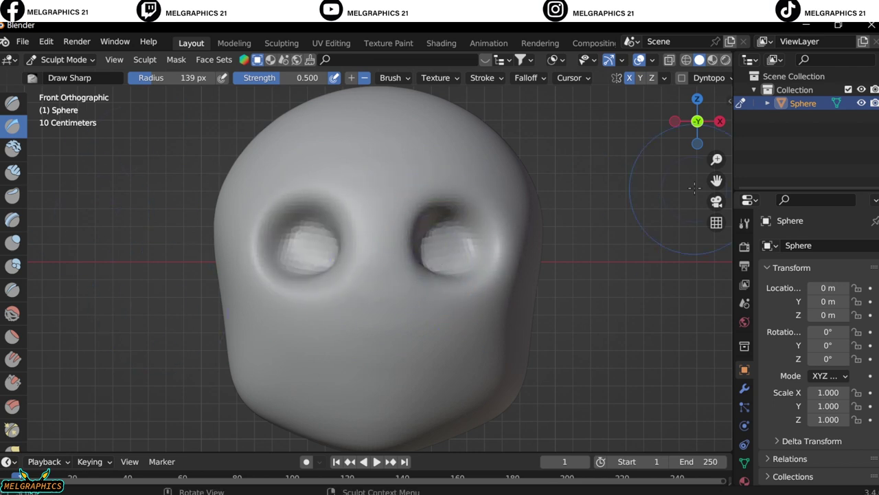
{"action": "scroll", "coordinate": [427, 333], "scroll_direction": "up", "scroll_amount": 2}
{"action": "left_click_drag", "start_coordinate": [388, 336], "coordinate": [469, 304]}
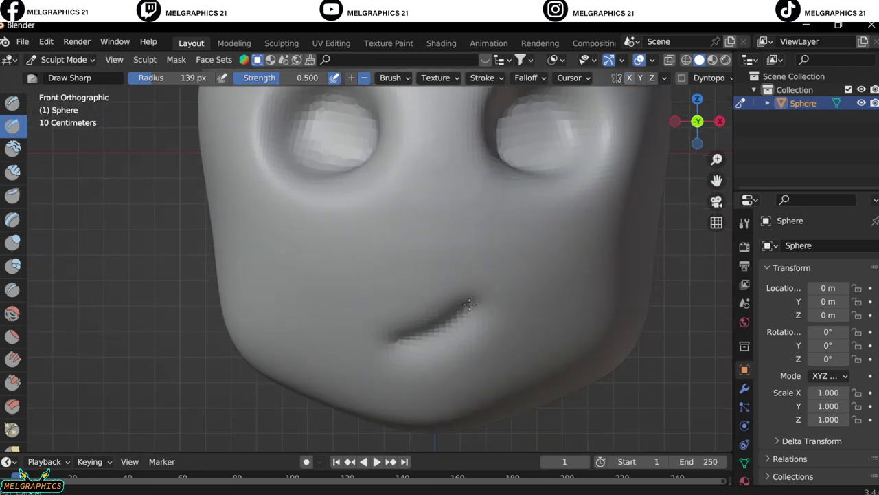
{"action": "scroll", "coordinate": [501, 274], "scroll_direction": "down", "scroll_amount": 4}
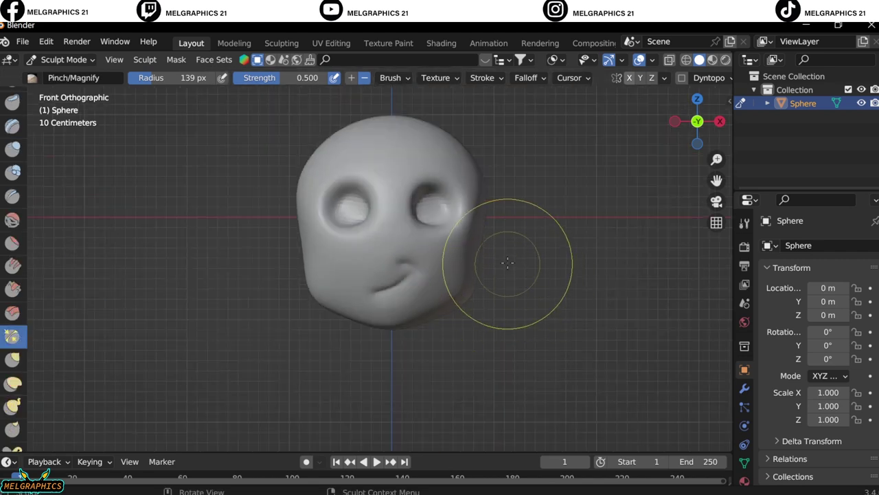
{"action": "scroll", "coordinate": [506, 265], "scroll_direction": "up", "scroll_amount": 3}
In Object Mode, add a UV sphere eyeball scaled to 0.205
{"action": "left_click", "coordinate": [63, 59]}
{"action": "left_click", "coordinate": [61, 73]}
{"action": "key", "text": "shift+a"}
{"action": "left_click", "coordinate": [584, 266]}
{"action": "key", "text": "s"}
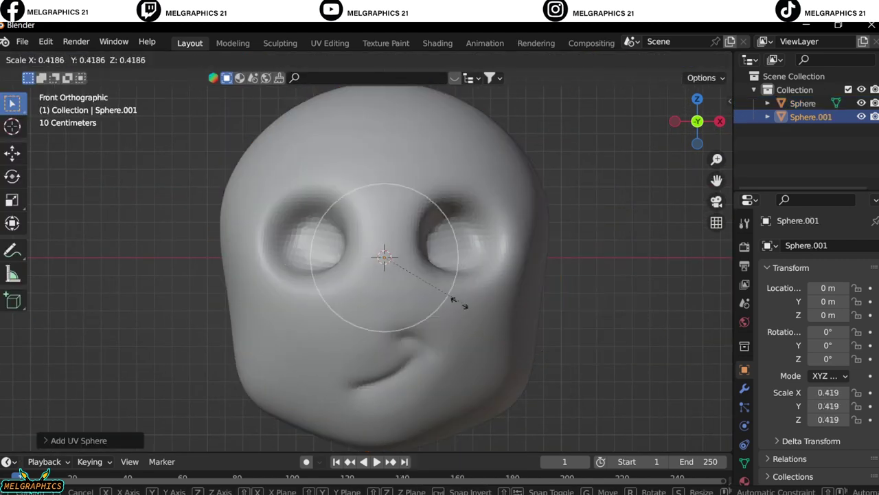
{"action": "left_click", "coordinate": [498, 265]}
{"action": "key", "text": "s"}
{"action": "left_click", "coordinate": [570, 353]}
Seat the eyeball into its socket along the Y axis and rotate it around X
{"action": "key", "text": "KP_3"}
{"action": "key", "text": "g"}
{"action": "key", "text": "y"}
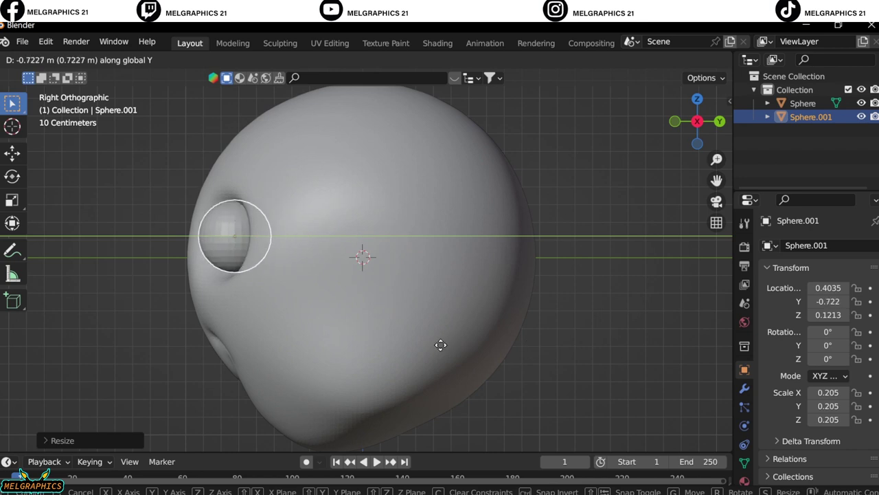
{"action": "left_click", "coordinate": [439, 343]}
{"action": "key", "text": "KP_1"}
{"action": "key", "text": "n"}
{"action": "left_click_drag", "start_coordinate": [631, 185], "coordinate": [659, 185]}
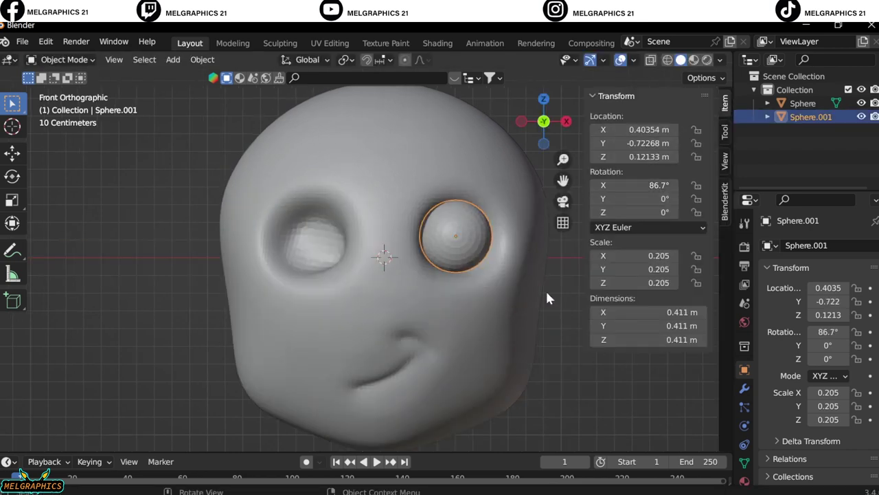
Mirror the eyeball across the head's centre with an applied Mirror modifier
{"action": "left_click", "coordinate": [478, 266]}
{"action": "left_click", "coordinate": [744, 388]}
{"action": "left_click", "coordinate": [786, 245]}
{"action": "left_click", "coordinate": [603, 391]}
{"action": "left_click", "coordinate": [855, 337]}
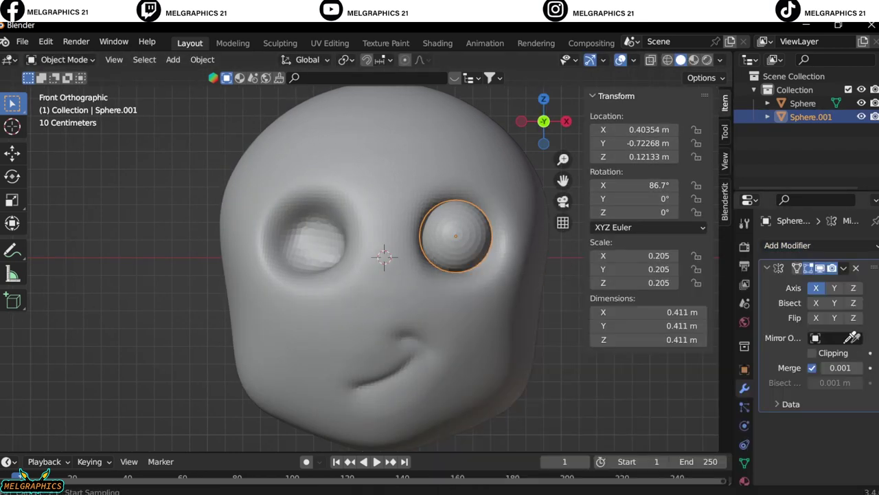
{"action": "left_click", "coordinate": [421, 264]}
{"action": "key", "text": "ctrl+a"}
{"action": "left_click", "coordinate": [565, 392]}
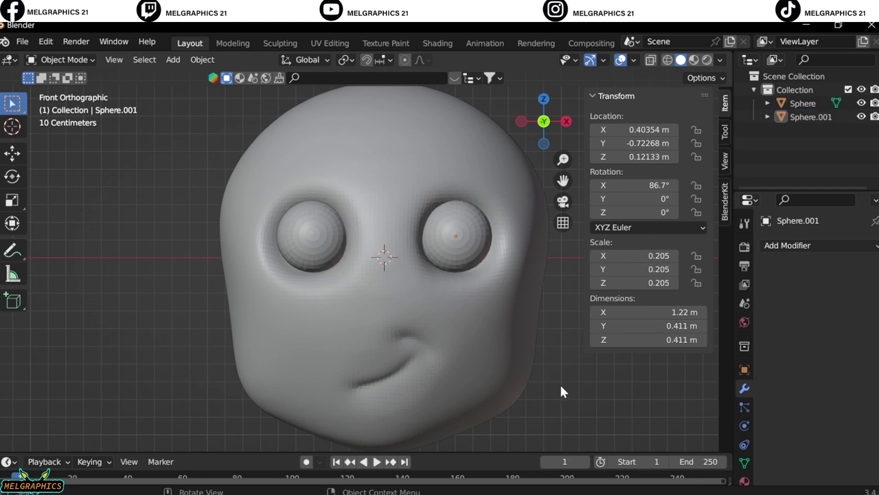
{"action": "left_click_drag", "start_coordinate": [563, 180], "coordinate": [495, 188]}
{"action": "key", "text": "shift+a"}
Add a small nose sphere and place it below the eyes on the face front
{"action": "left_click", "coordinate": [412, 269]}
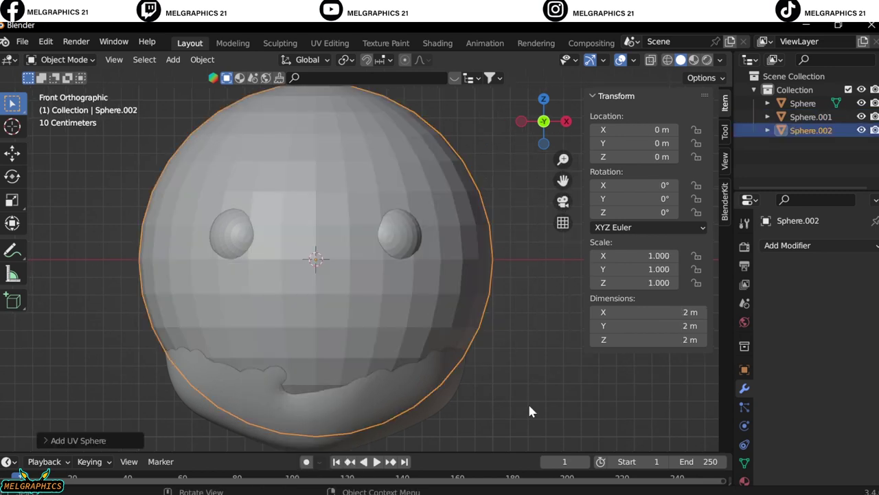
{"action": "key", "text": "s"}
{"action": "left_click", "coordinate": [337, 257]}
{"action": "key", "text": "g"}
{"action": "key", "text": "z"}
{"action": "left_click", "coordinate": [343, 294]}
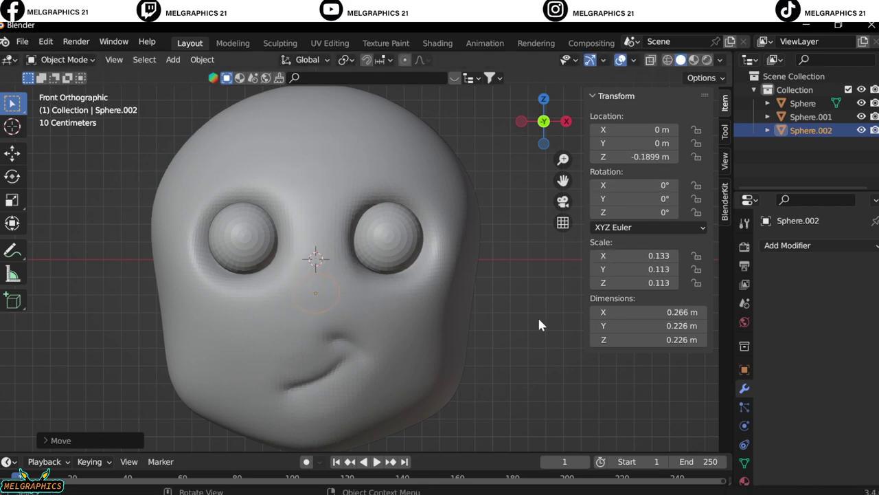
{"action": "key", "text": "KP_3"}
{"action": "key", "text": "g"}
{"action": "key", "text": "y"}
{"action": "left_click", "coordinate": [368, 321]}
{"action": "key", "text": "KP_1"}
Add an ear sphere at the head's side, then sculpt-mode remesh it
{"action": "key", "text": "shift+a"}
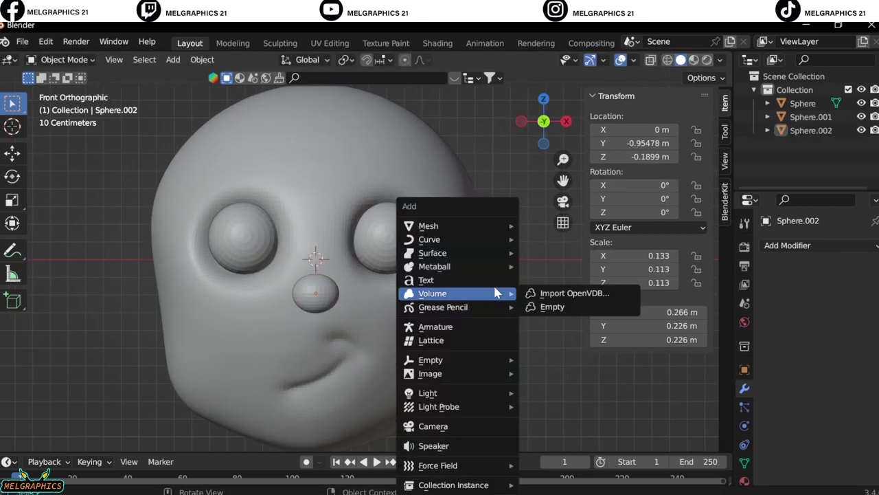
{"action": "left_click", "coordinate": [543, 271]}
{"action": "key", "text": "s"}
{"action": "left_click", "coordinate": [364, 273]}
{"action": "key", "text": "g"}
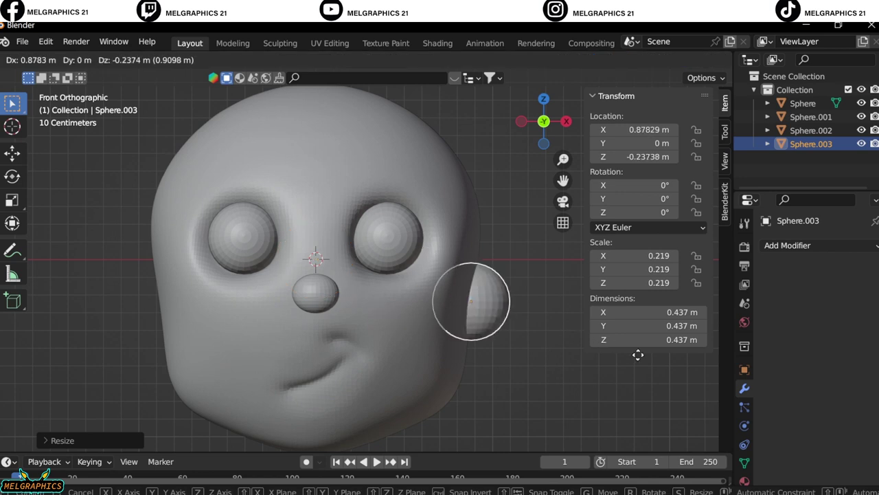
{"action": "key", "text": "KP_3"}
{"action": "left_click", "coordinate": [64, 57]}
{"action": "left_click", "coordinate": [78, 86]}
{"action": "key", "text": "r"}
{"action": "left_click", "coordinate": [364, 239]}
{"action": "key", "text": "ctrl+r"}
{"action": "key", "text": "KP_1"}
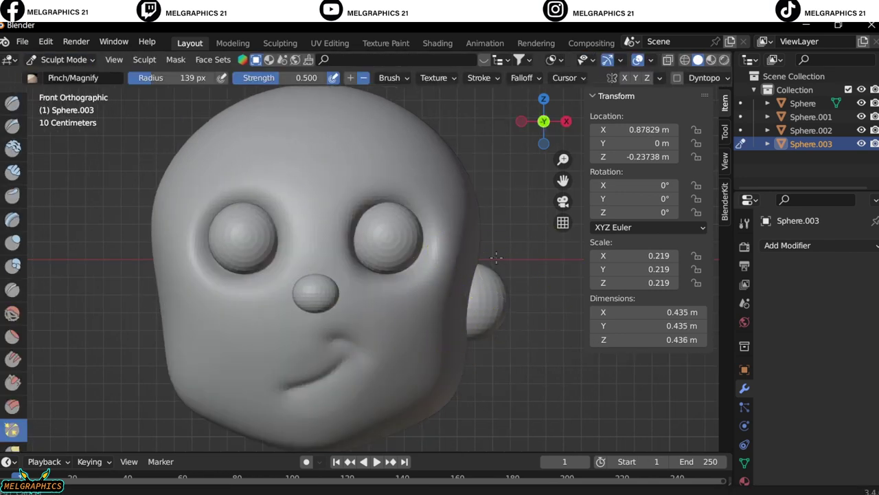
Sculpt the ear with Grab and Fill/Deepen: stretch, flatten, hollow it and curve its tip
{"action": "key", "text": "g"}
{"action": "key", "text": "KP_3"}
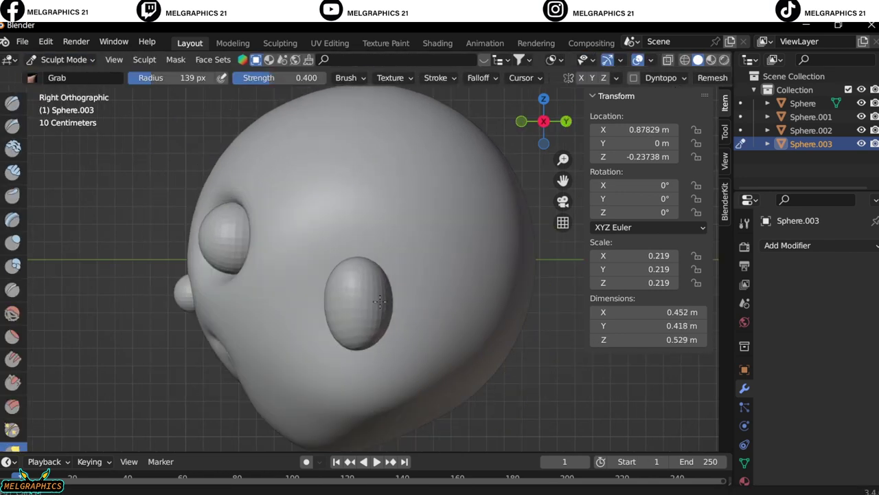
{"action": "left_click_drag", "start_coordinate": [332, 292], "coordinate": [323, 294]}
{"action": "key", "text": "KP_1"}
{"action": "left_click_drag", "start_coordinate": [563, 159], "coordinate": [26, 281]}
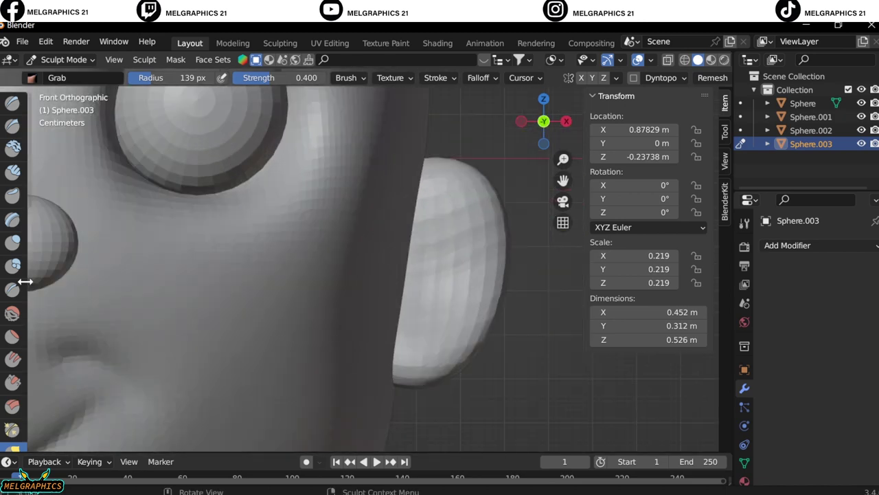
{"action": "left_click", "coordinate": [13, 359]}
{"action": "left_click_drag", "start_coordinate": [441, 240], "coordinate": [432, 246]}
{"action": "middle_click_drag", "start_coordinate": [432, 245], "coordinate": [382, 285]}
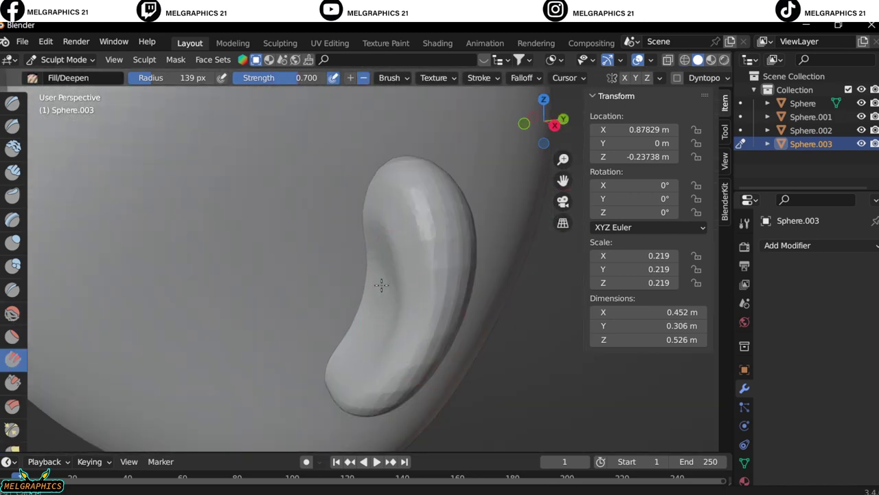
{"action": "middle_click_drag", "start_coordinate": [504, 342], "coordinate": [402, 314]}
{"action": "key", "text": "g"}
{"action": "left_click_drag", "start_coordinate": [330, 323], "coordinate": [305, 320]}
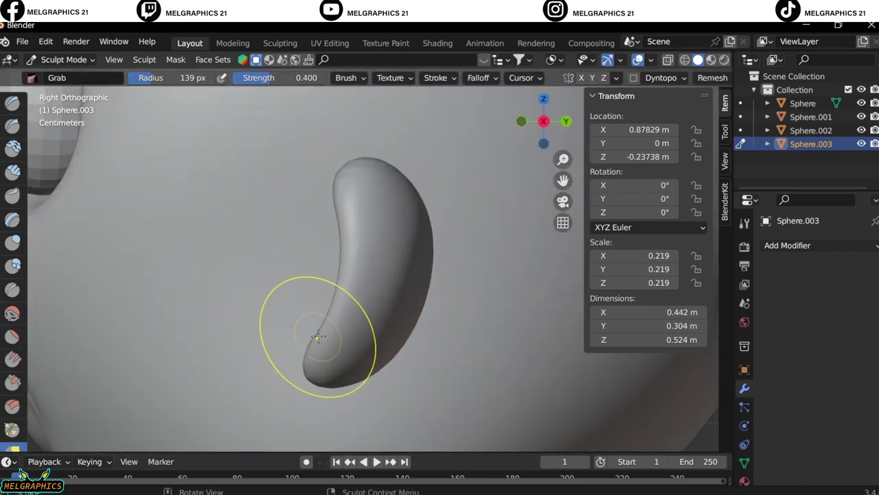
{"action": "key", "text": "KP_1"}
Mirror the ear to the other side of the head with a Mirror modifier
{"action": "key", "text": "ctrl+Tab"}
{"action": "left_click", "coordinate": [807, 243]}
{"action": "left_click", "coordinate": [583, 385]}
{"action": "left_click", "coordinate": [858, 283]}
{"action": "left_click", "coordinate": [288, 172]}
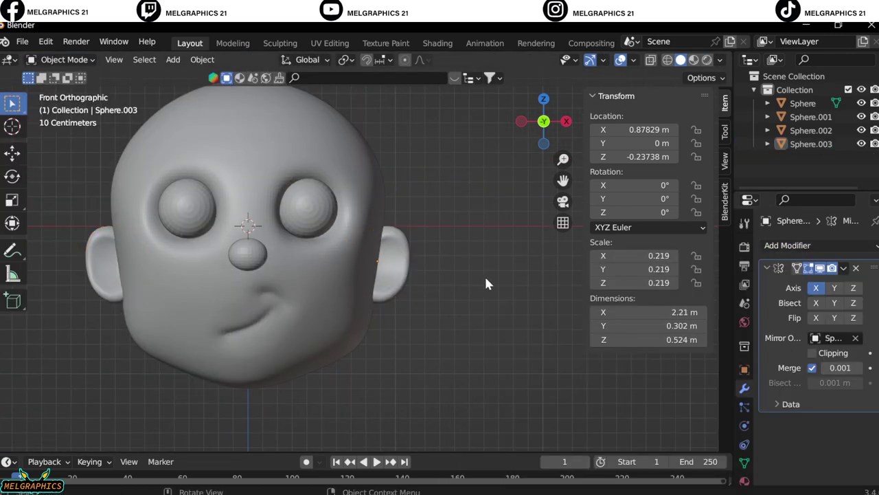
Add a tiny UV sphere scaled to 0.059 for the brow on the forehead
{"action": "key", "text": "shift+a"}
{"action": "left_click", "coordinate": [467, 218]}
{"action": "key", "text": "s"}
{"action": "left_click", "coordinate": [374, 288]}
Move the small sphere up the head and onto the forehead, checking from the side view
{"action": "key", "text": "g"}
{"action": "key", "text": "z"}
{"action": "left_click", "coordinate": [384, 206]}
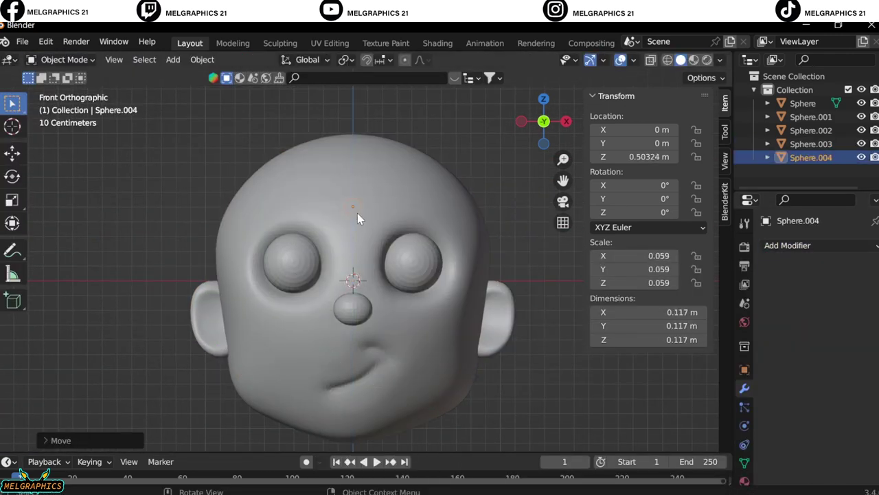
{"action": "key", "text": "g"}
{"action": "key", "text": "x"}
{"action": "key", "text": "Return"}
{"action": "key", "text": "KP_3"}
{"action": "key", "text": "g"}
{"action": "key", "text": "y"}
{"action": "left_click", "coordinate": [316, 199]}
Nudge the small sphere sideways so it sits above one eye
{"action": "key", "text": "KP_1"}
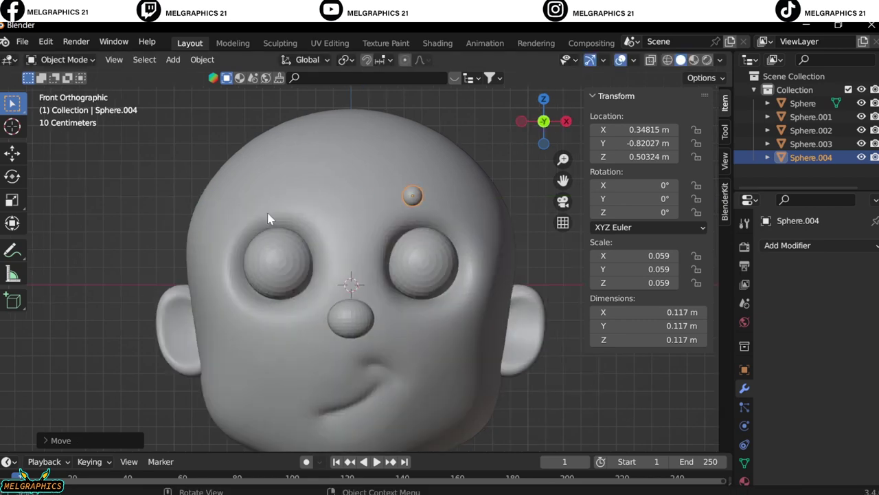
{"action": "scroll", "coordinate": [350, 185], "scroll_direction": "up", "scroll_amount": 5}
{"action": "key", "text": "g"}
{"action": "left_click", "coordinate": [307, 187]}
{"action": "key", "text": "g"}
{"action": "key", "text": "x"}
Sculpt the small sphere with the Snake Hook brush into a curved eyebrow
{"action": "left_click", "coordinate": [308, 187]}
{"action": "left_click", "coordinate": [62, 59]}
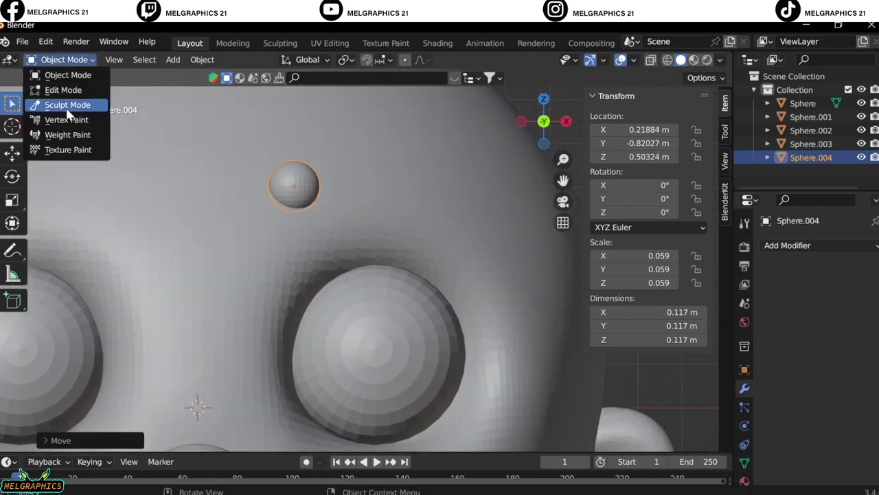
{"action": "left_click", "coordinate": [55, 90]}
{"action": "key", "text": "k"}
{"action": "left_click_drag", "start_coordinate": [296, 183], "coordinate": [447, 230]}
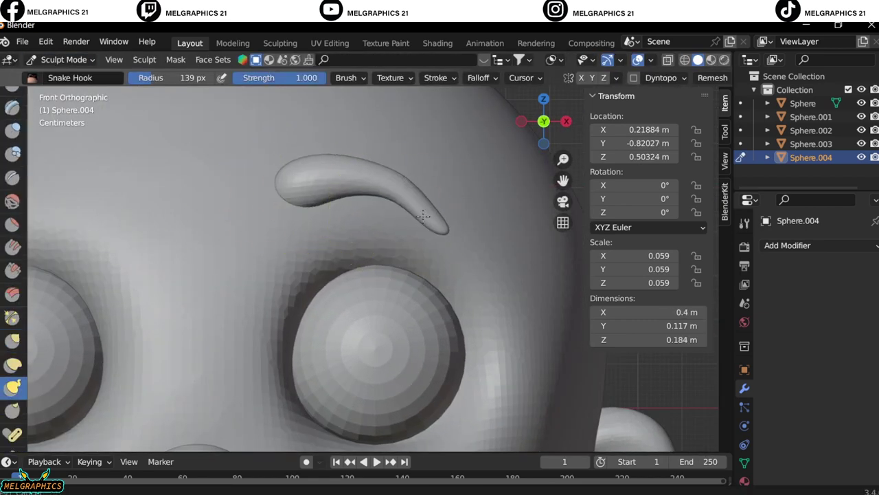
Use an enlarged Grab brush to curve the eyebrow tip outward and arch it
{"action": "middle_click_drag", "start_coordinate": [206, 227], "coordinate": [291, 249]}
{"action": "key", "text": "KP_3"}
{"action": "left_click", "coordinate": [61, 59]}
{"action": "left_click", "coordinate": [55, 104]}
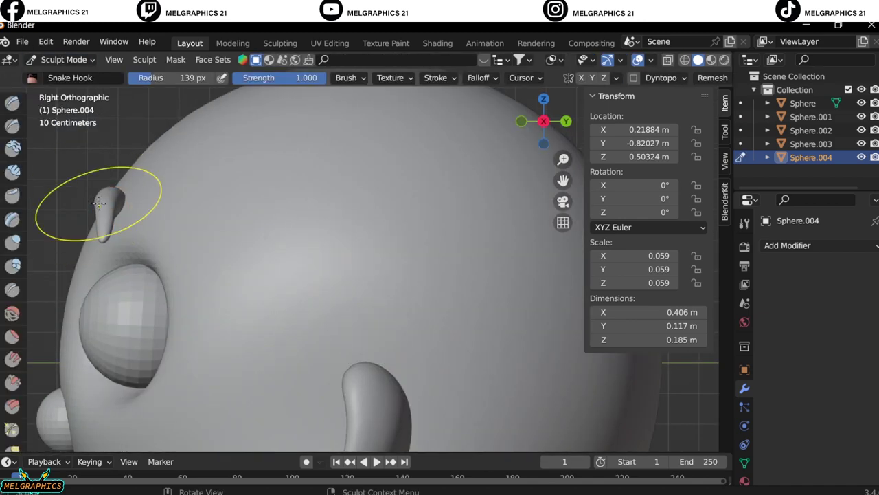
{"action": "key", "text": "g"}
{"action": "left_click_drag", "start_coordinate": [98, 224], "coordinate": [143, 212]}
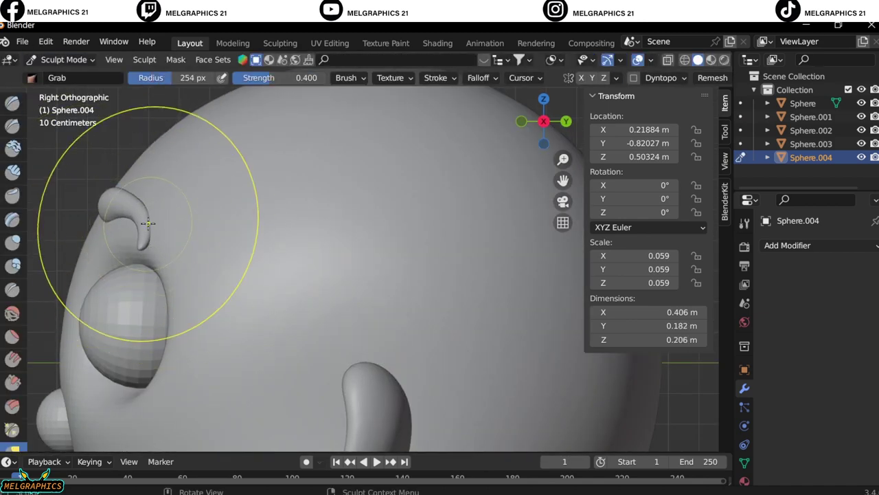
{"action": "key", "text": "KP_1"}
{"action": "left_click_drag", "start_coordinate": [447, 206], "coordinate": [418, 190]}
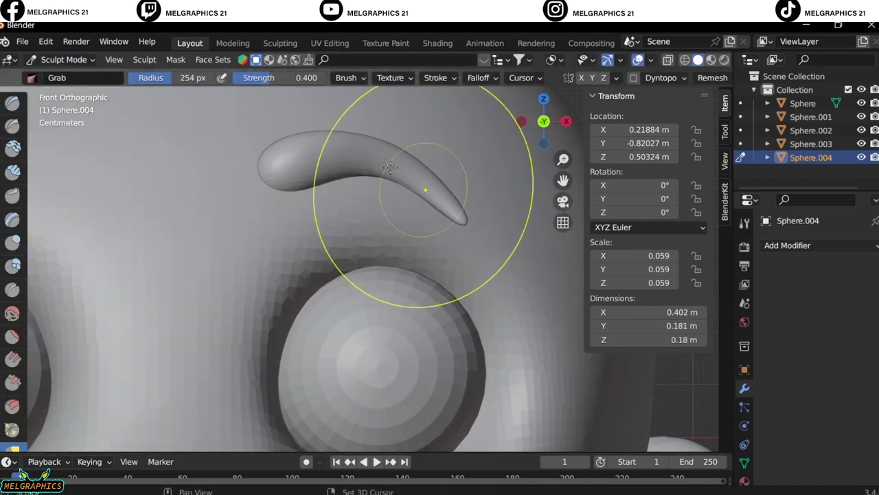
{"action": "scroll", "coordinate": [418, 190], "scroll_direction": "down", "scroll_amount": 2}
In Object Mode, move the eyebrow to the right and set its Scale X to 0.09
{"action": "left_click", "coordinate": [63, 60]}
{"action": "left_click", "coordinate": [67, 75]}
{"action": "key", "text": "g"}
{"action": "left_click", "coordinate": [371, 220]}
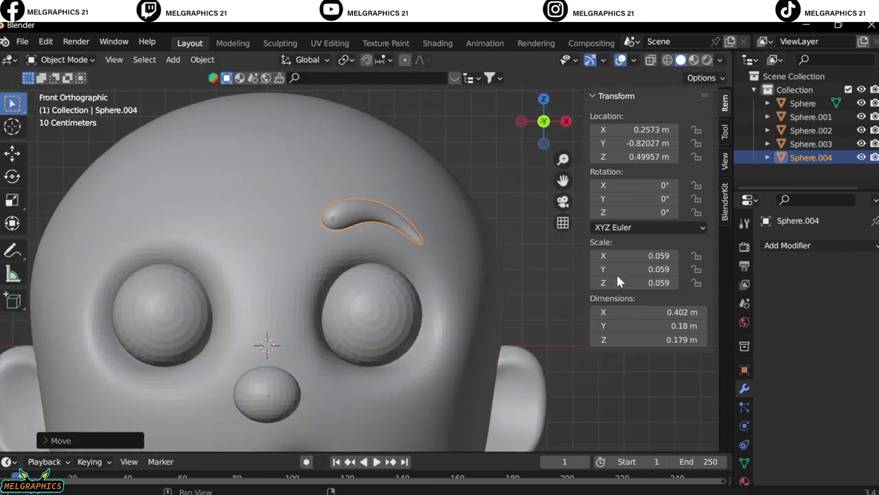
{"action": "left_click_drag", "start_coordinate": [649, 256], "coordinate": [636, 256]}
{"action": "type", "text": "0.09"}
{"action": "key", "text": "Return"}
Add a Mirror modifier to the eyebrow using the head as the mirror object
{"action": "scroll", "coordinate": [462, 272], "scroll_direction": "down", "scroll_amount": 3}
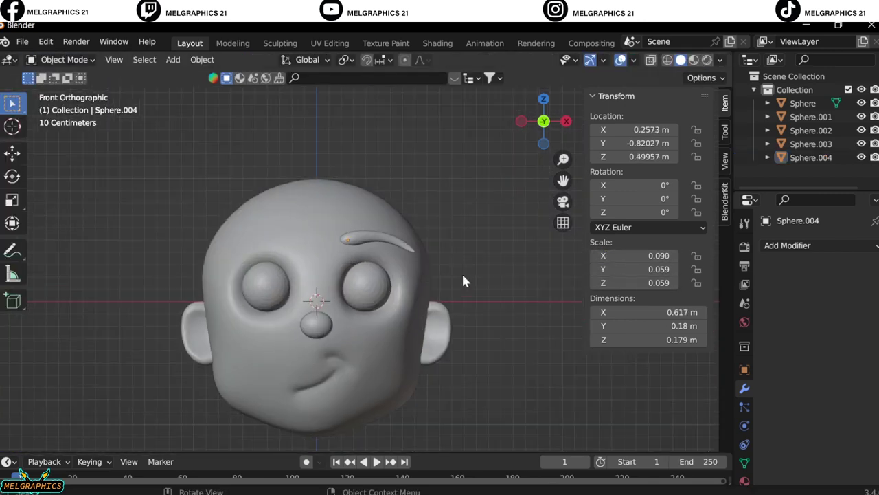
{"action": "middle_click_drag", "start_coordinate": [461, 272], "coordinate": [307, 300]}
{"action": "key", "text": "KP_1"}
{"action": "left_click", "coordinate": [808, 247]}
{"action": "left_click", "coordinate": [594, 402]}
{"action": "left_click", "coordinate": [856, 338]}
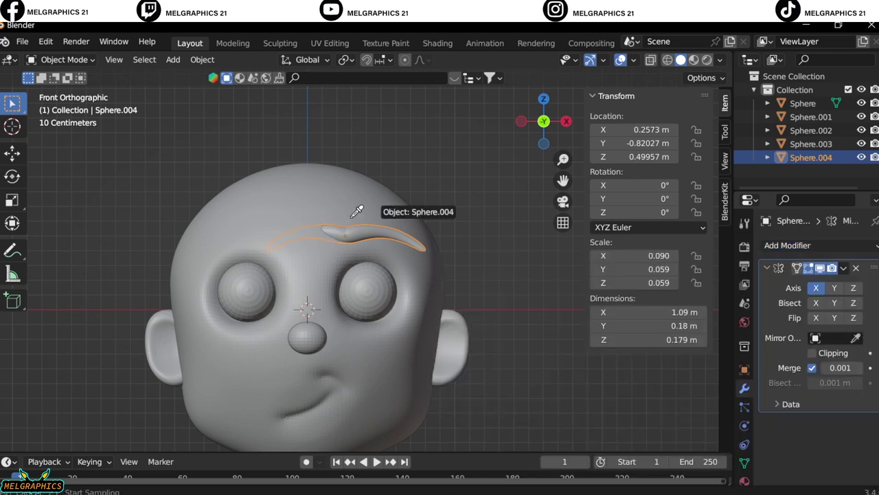
{"action": "left_click", "coordinate": [359, 202]}
Sculpt frown creases into the head's forehead with a smaller Draw Sharp brush
{"action": "left_click", "coordinate": [63, 59]}
{"action": "left_click", "coordinate": [58, 99]}
{"action": "scroll", "coordinate": [263, 185], "scroll_direction": "up", "scroll_amount": 4}
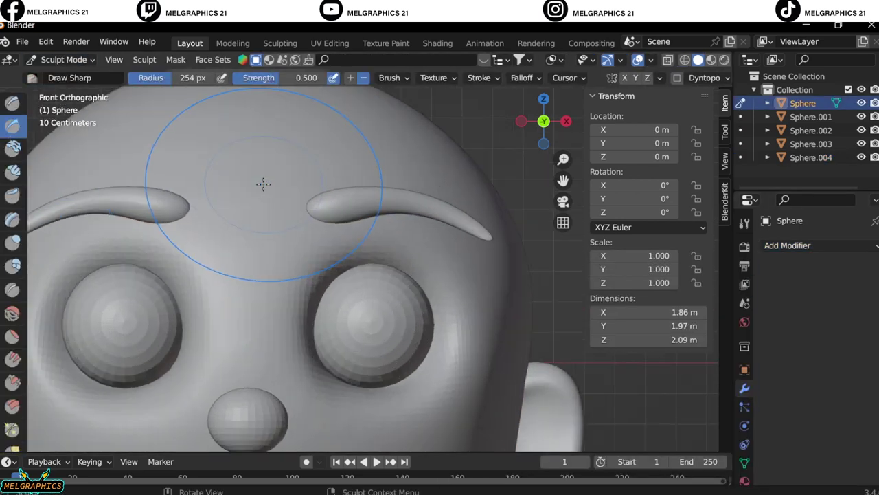
{"action": "middle_click_drag", "start_coordinate": [354, 208], "coordinate": [435, 297], "text": "shift"}
{"action": "key", "text": "f"}
{"action": "left_click", "coordinate": [323, 190]}
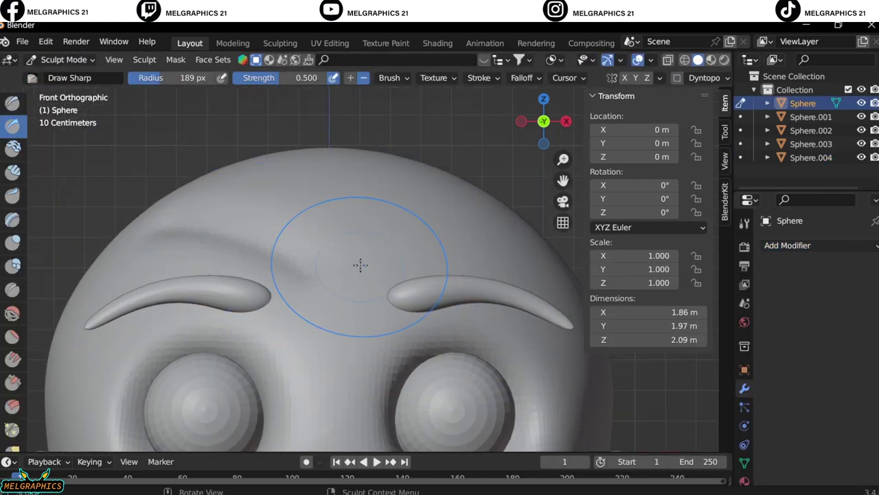
{"action": "left_click_drag", "start_coordinate": [243, 200], "coordinate": [396, 212]}
{"action": "scroll", "coordinate": [396, 212], "scroll_direction": "down", "scroll_amount": 5}
Return to Object Mode, select the eyebrow then the nose, and review the head from the front
{"action": "left_click", "coordinate": [64, 60]}
{"action": "left_click", "coordinate": [58, 76]}
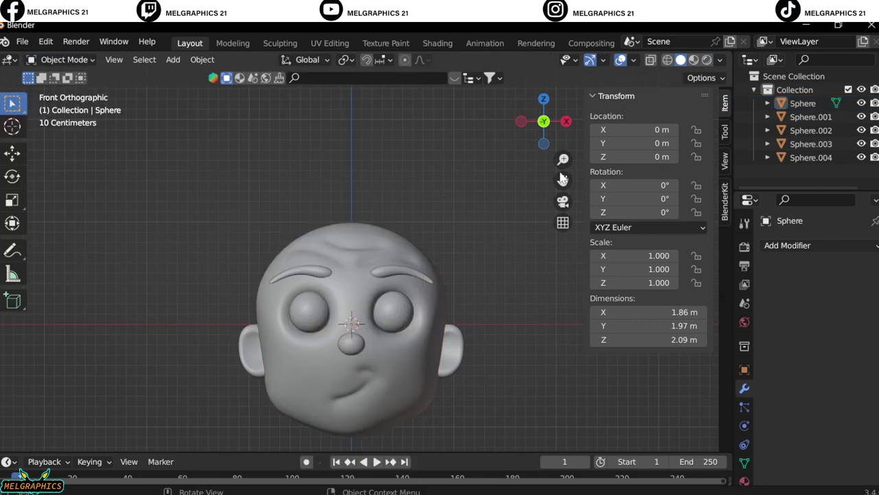
{"action": "scroll", "coordinate": [424, 142], "scroll_direction": "up", "scroll_amount": 3}
{"action": "left_click", "coordinate": [425, 142]}
{"action": "left_click", "coordinate": [359, 255]}
{"action": "middle_click_drag", "start_coordinate": [535, 329], "coordinate": [319, 291]}
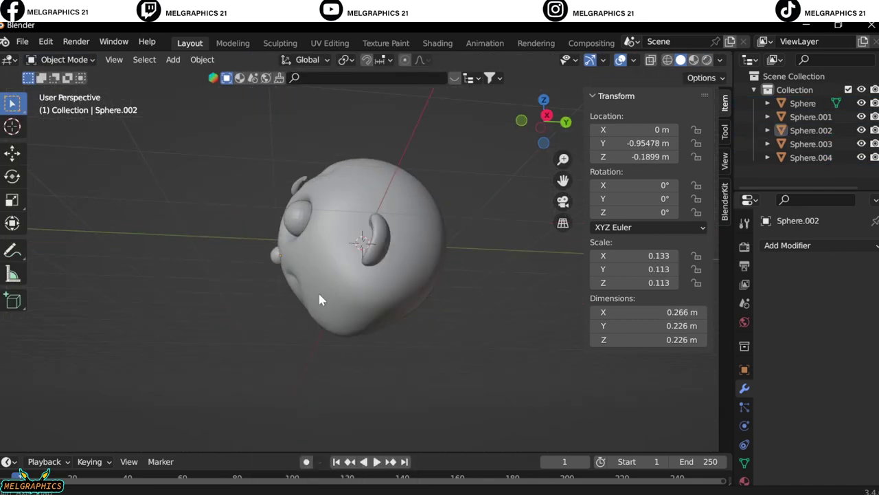
{"action": "key", "text": "KP_1"}
{"action": "scroll", "coordinate": [440, 203], "scroll_direction": "up", "scroll_amount": 2}
In the eye's Edit Mode, separate the centre faces into their own iris object
{"action": "left_click", "coordinate": [440, 203]}
{"action": "left_click", "coordinate": [63, 59]}
{"action": "left_click", "coordinate": [58, 87]}
{"action": "key", "text": "KP_Decimal"}
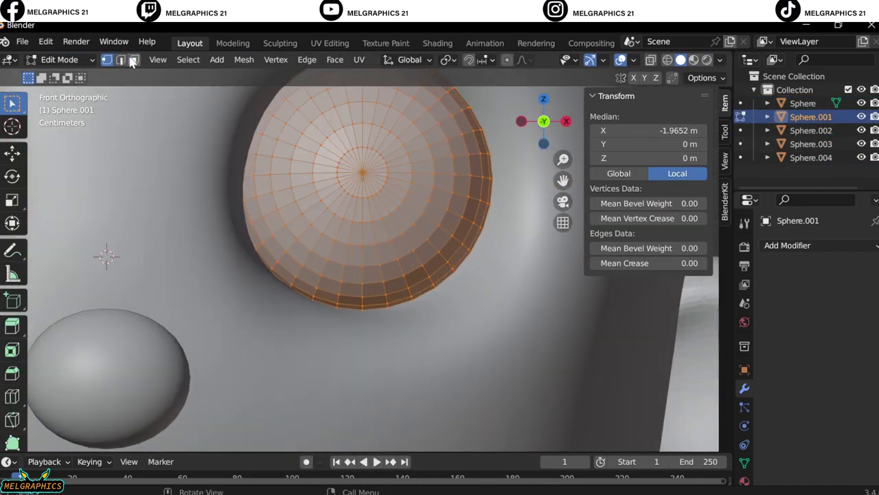
{"action": "left_click", "coordinate": [362, 173]}
{"action": "right_click", "coordinate": [341, 160]}
{"action": "scroll", "coordinate": [351, 261], "scroll_direction": "down", "scroll_amount": 4}
{"action": "scroll", "coordinate": [352, 261], "scroll_direction": "up", "scroll_amount": 4}
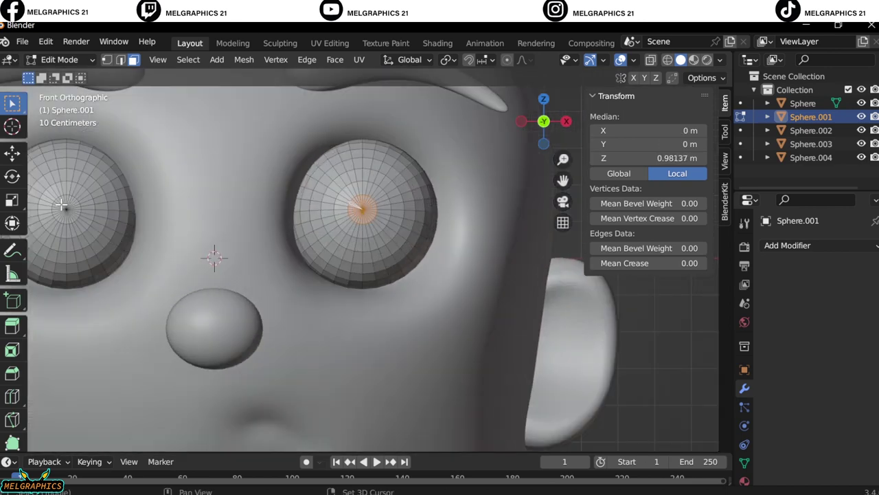
{"action": "right_click", "coordinate": [112, 440]}
{"action": "left_click", "coordinate": [177, 435]}
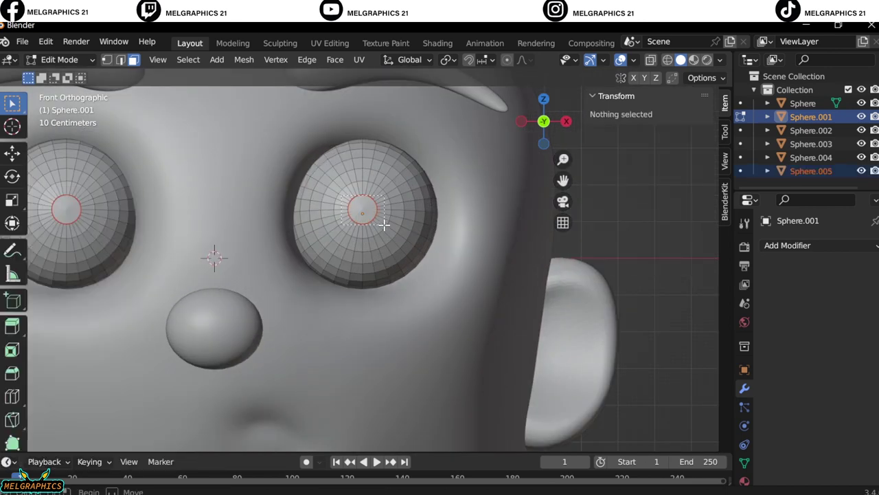
Back in Object Mode, apply Shade Smooth to the separated iris
{"action": "right_click", "coordinate": [91, 244]}
{"action": "left_click", "coordinate": [271, 298]}
{"action": "scroll", "coordinate": [270, 298], "scroll_direction": "down", "scroll_amount": 4}
{"action": "key", "text": "Tab"}
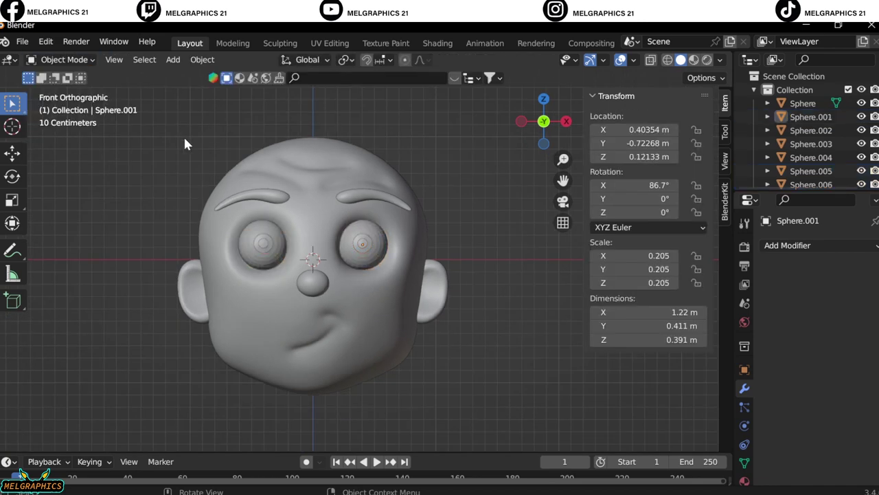
{"action": "scroll", "coordinate": [331, 254], "scroll_direction": "up", "scroll_amount": 4}
{"action": "right_click", "coordinate": [332, 254]}
{"action": "left_click", "coordinate": [357, 226]}
Select the eye piece, the ear and then the head, and pan to show below the head
{"action": "left_click", "coordinate": [378, 212]}
{"action": "left_click", "coordinate": [546, 306]}
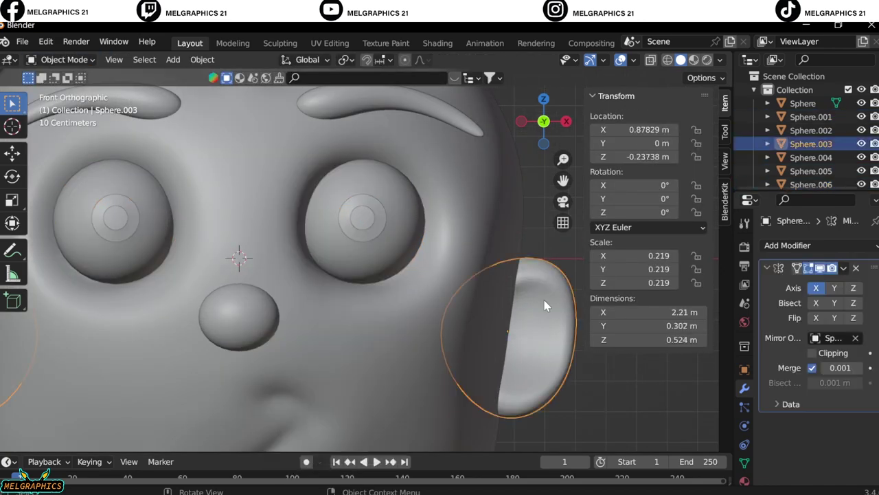
{"action": "scroll", "coordinate": [510, 366], "scroll_direction": "down", "scroll_amount": 4}
{"action": "left_click", "coordinate": [343, 353]}
{"action": "left_click_drag", "start_coordinate": [564, 180], "coordinate": [623, 122]}
Add a cylinder scaled to 0.289 and position it under the head as a neck along Z and Y
{"action": "key", "text": "shift+a"}
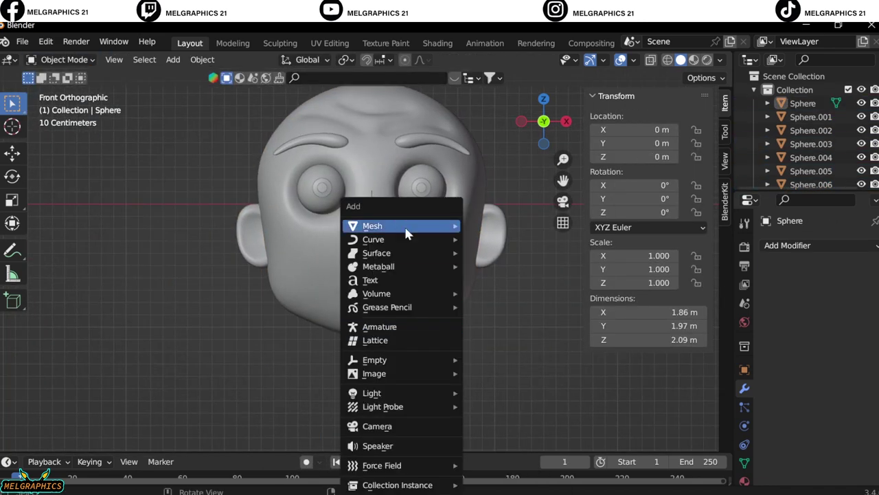
{"action": "left_click", "coordinate": [487, 299]}
{"action": "key", "text": "s"}
{"action": "key", "text": "g"}
{"action": "key", "text": "z"}
{"action": "left_click", "coordinate": [423, 392]}
{"action": "key", "text": "KP_3"}
{"action": "key", "text": "g"}
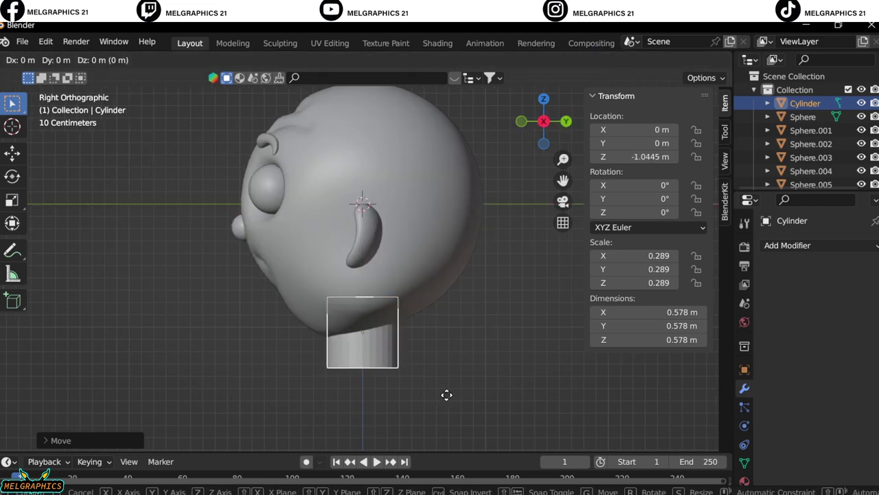
{"action": "key", "text": "y"}
{"action": "left_click", "coordinate": [490, 383]}
{"action": "key", "text": "KP_1"}
{"action": "middle_click_drag", "start_coordinate": [492, 390], "coordinate": [488, 294], "text": "shift"}
Add a UV sphere and place it below the neck along Z and Y as the body
{"action": "key", "text": "shift+a"}
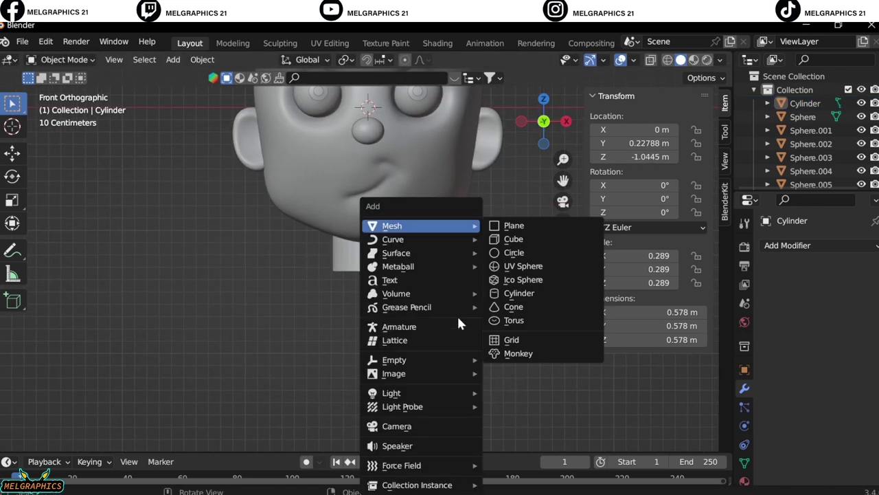
{"action": "left_click", "coordinate": [522, 268]}
{"action": "key", "text": "g"}
{"action": "key", "text": "z"}
{"action": "left_click", "coordinate": [481, 412]}
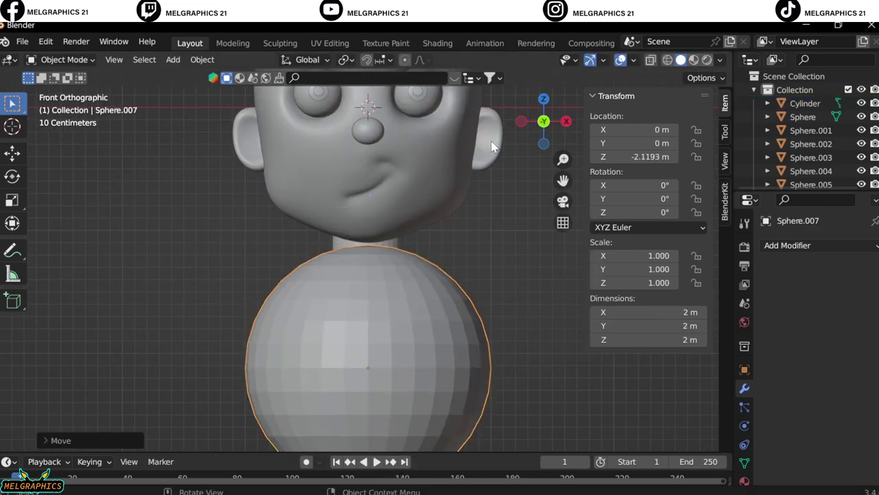
{"action": "key", "text": "KP_3"}
{"action": "key", "text": "g"}
{"action": "key", "text": "y"}
{"action": "left_click", "coordinate": [480, 290]}
{"action": "key", "text": "KP_1"}
Sculpt the body sphere with Grab, then reselect the neck and body in Object Mode
{"action": "left_click", "coordinate": [62, 59]}
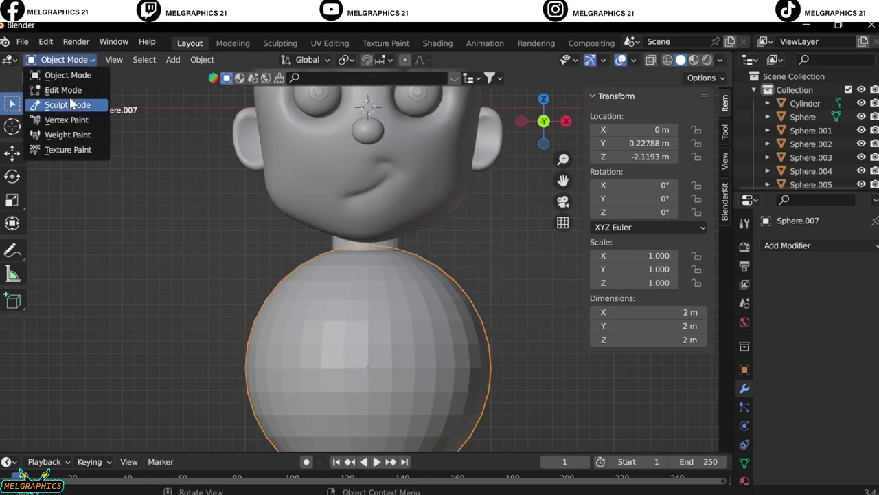
{"action": "left_click", "coordinate": [55, 105]}
{"action": "scroll", "coordinate": [490, 385], "scroll_direction": "down", "scroll_amount": 2}
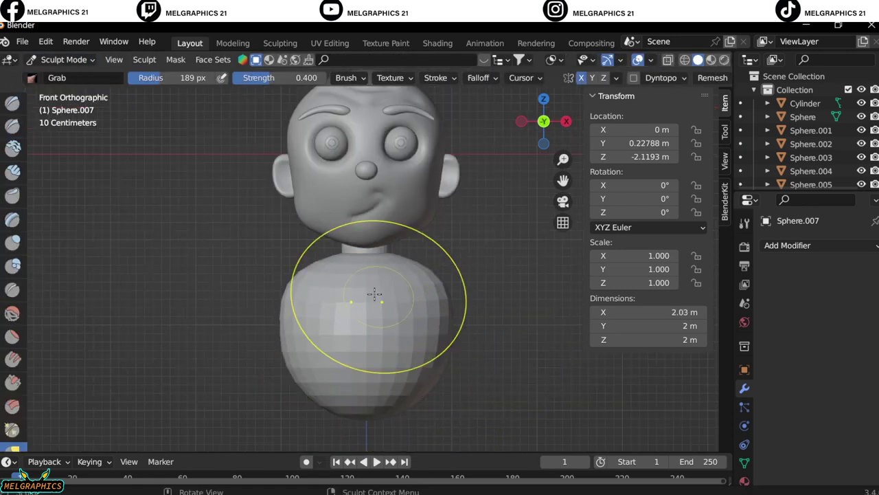
{"action": "left_click", "coordinate": [82, 61]}
{"action": "left_click", "coordinate": [61, 74]}
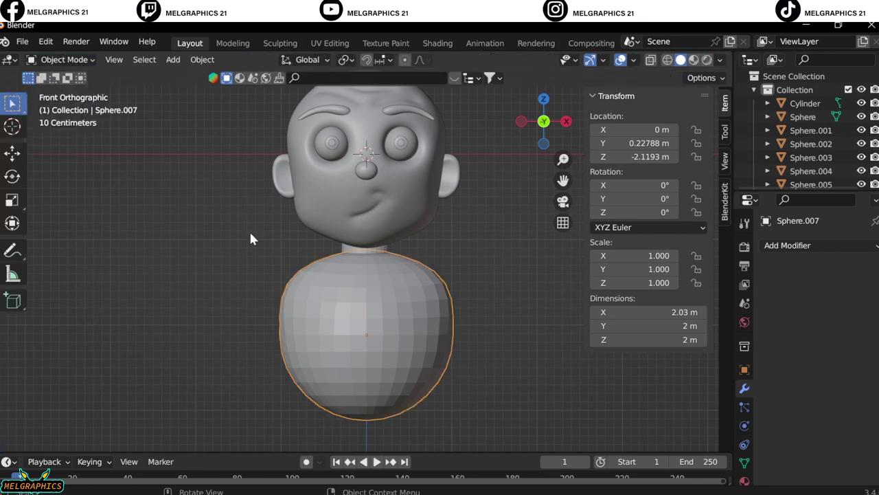
{"action": "scroll", "coordinate": [249, 229], "scroll_direction": "up", "scroll_amount": 3}
{"action": "left_click", "coordinate": [388, 241]}
{"action": "left_click", "coordinate": [419, 339]}
{"action": "right_click", "coordinate": [419, 340]}
Continue Grab-sculpting the body from the side and front views, then exit Sculpt Mode
{"action": "key", "text": "KP_3"}
{"action": "left_click", "coordinate": [62, 59]}
{"action": "left_click", "coordinate": [55, 105]}
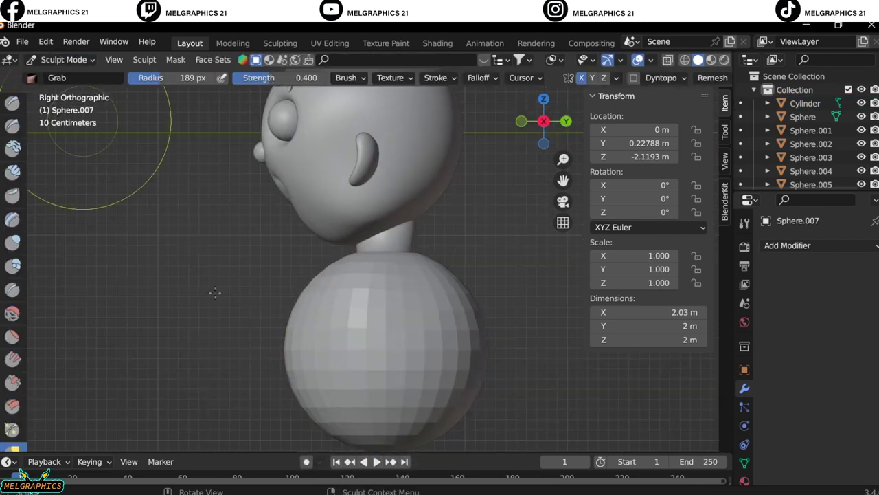
{"action": "key", "text": "KP_1"}
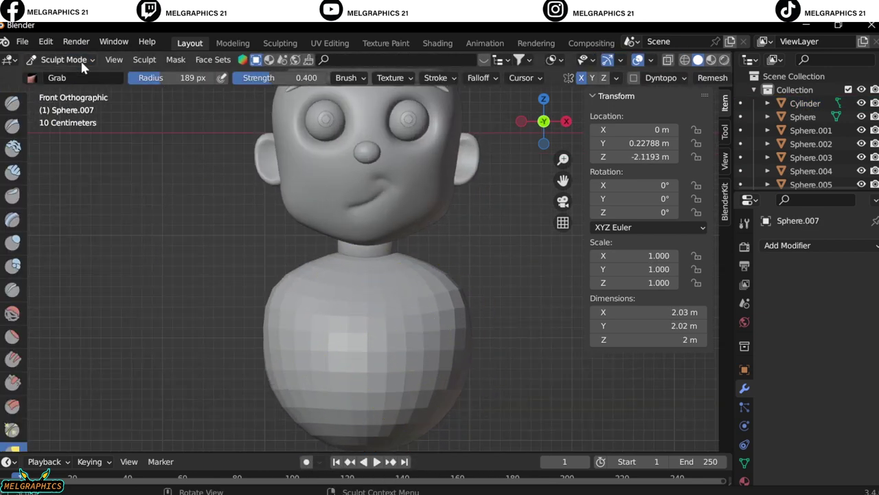
{"action": "left_click", "coordinate": [62, 59]}
{"action": "key", "text": "shift+s"}
Add a new UV sphere, drop it lower and shrink it to 0.423 scale
{"action": "left_click", "coordinate": [392, 361]}
{"action": "key", "text": "shift+a"}
{"action": "key", "text": "g"}
{"action": "key", "text": "z"}
{"action": "left_click", "coordinate": [511, 275]}
{"action": "key", "text": "s"}
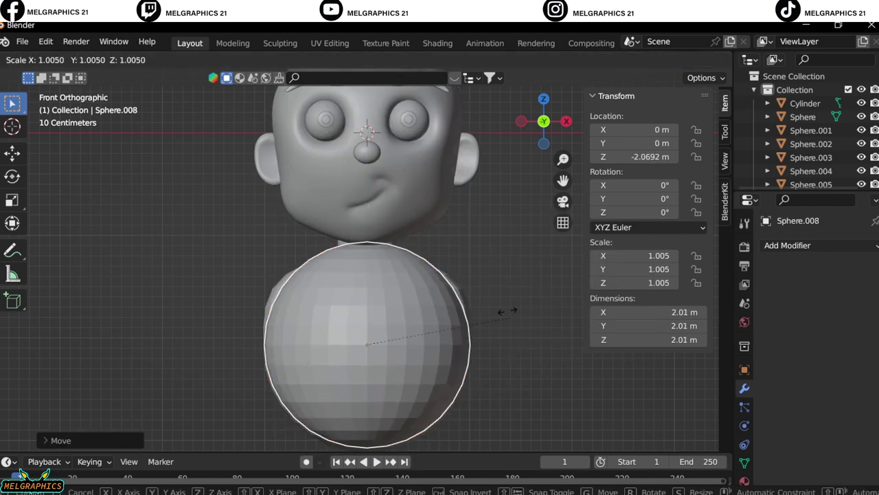
{"action": "left_click", "coordinate": [425, 336]}
Position the small sphere at shoulder height on the body's right side, adjusting its depth
{"action": "key", "text": "g"}
{"action": "key", "text": "z"}
{"action": "left_click", "coordinate": [504, 328]}
{"action": "key", "text": "g"}
{"action": "key", "text": "x"}
{"action": "left_click", "coordinate": [610, 365]}
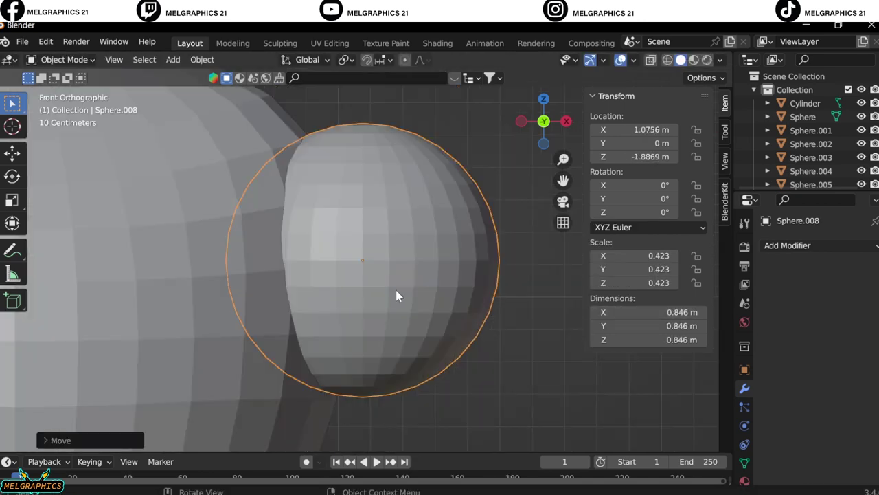
{"action": "key", "text": "KP_3"}
{"action": "key", "text": "g"}
{"action": "key", "text": "y"}
{"action": "left_click", "coordinate": [440, 283]}
{"action": "key", "text": "KP_1"}
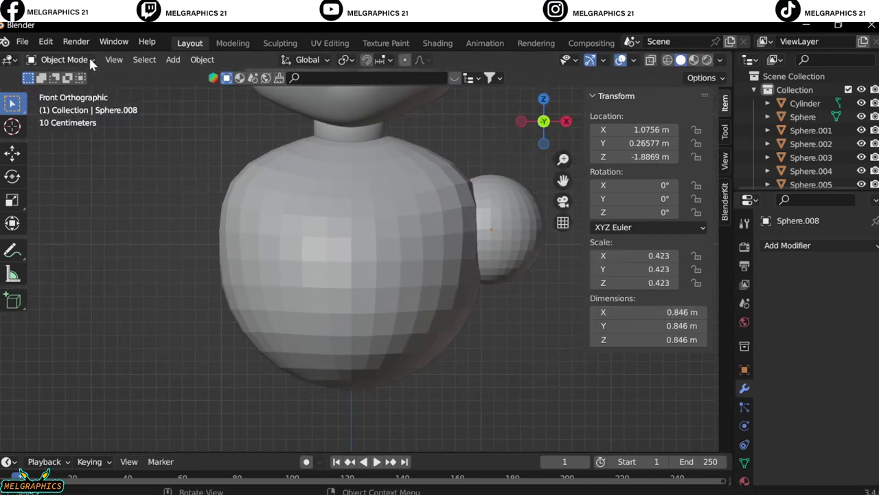
Enter Sculpt Mode and try pulling a lobe with Snake Hook, then undo it
{"action": "left_click", "coordinate": [61, 59]}
{"action": "left_click", "coordinate": [61, 106]}
{"action": "key", "text": "r"}
{"action": "left_click", "coordinate": [529, 269]}
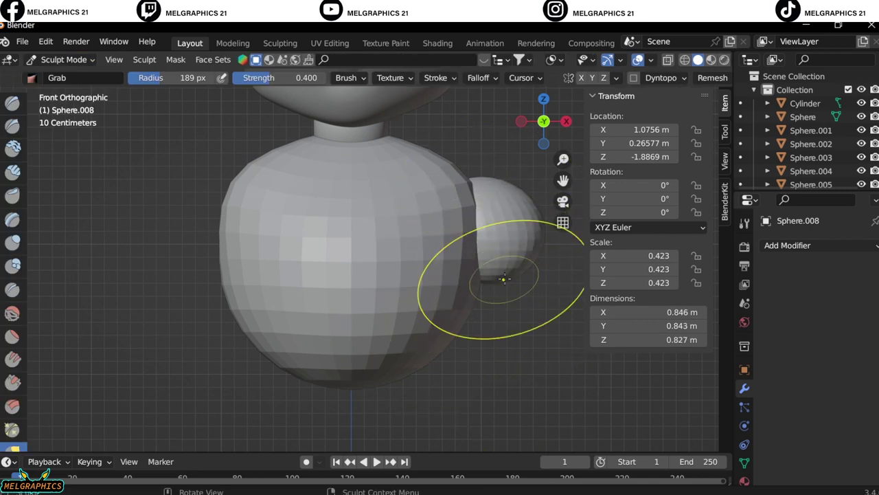
{"action": "key", "text": "KP_3"}
{"action": "left_click", "coordinate": [12, 421]}
{"action": "key", "text": "KP_1"}
{"action": "left_click_drag", "start_coordinate": [460, 324], "coordinate": [521, 351]}
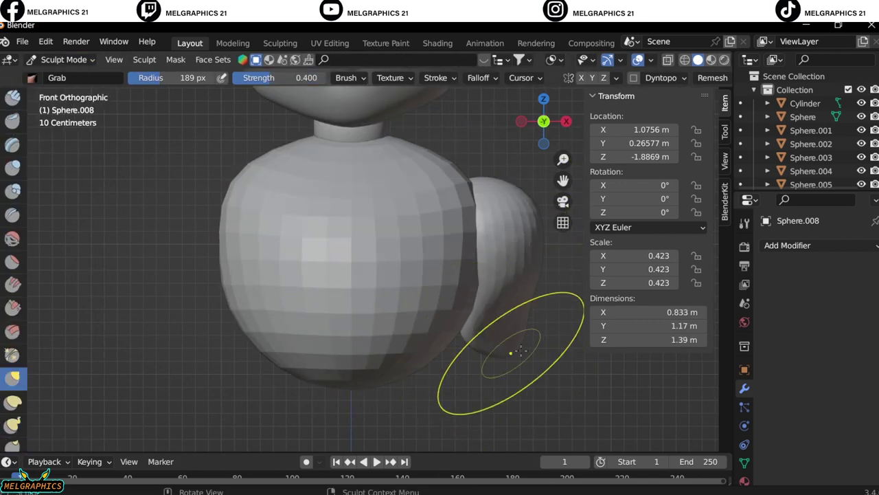
{"action": "key", "text": "ctrl+z"}
Shape the shoulder lobe with Elastic Deform from above and Grab it against the body
{"action": "key", "text": "KP_7"}
{"action": "left_click", "coordinate": [13, 402]}
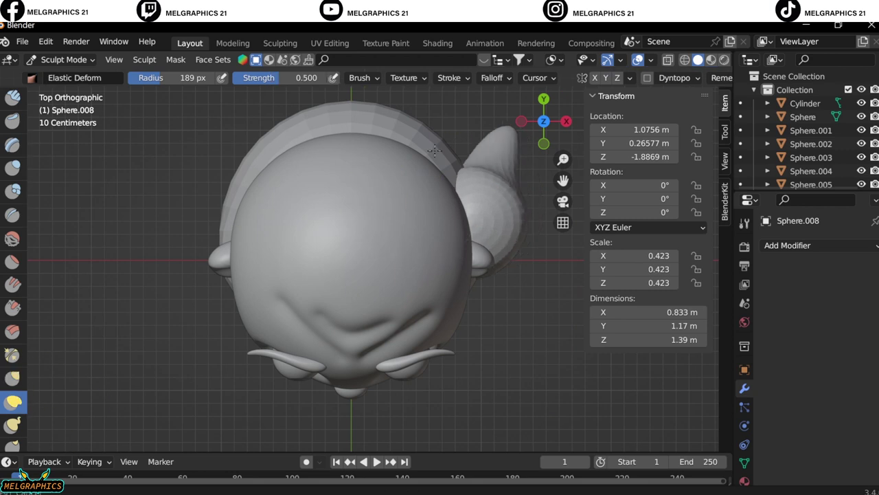
{"action": "left_click_drag", "start_coordinate": [491, 227], "coordinate": [474, 178]}
{"action": "key", "text": "KP_1"}
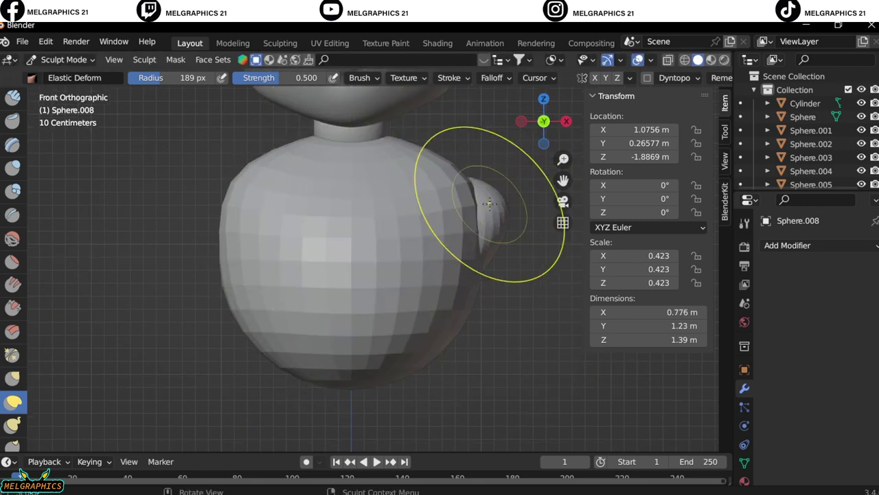
{"action": "left_click", "coordinate": [12, 378]}
{"action": "middle_click_drag", "start_coordinate": [384, 227], "coordinate": [402, 304]}
{"action": "mouse_move", "coordinate": [431, 412]}
{"action": "left_mouse_down"}
{"action": "mouse_move", "coordinate": [436, 363]}
{"action": "mouse_move", "coordinate": [412, 337]}
{"action": "left_mouse_up"}
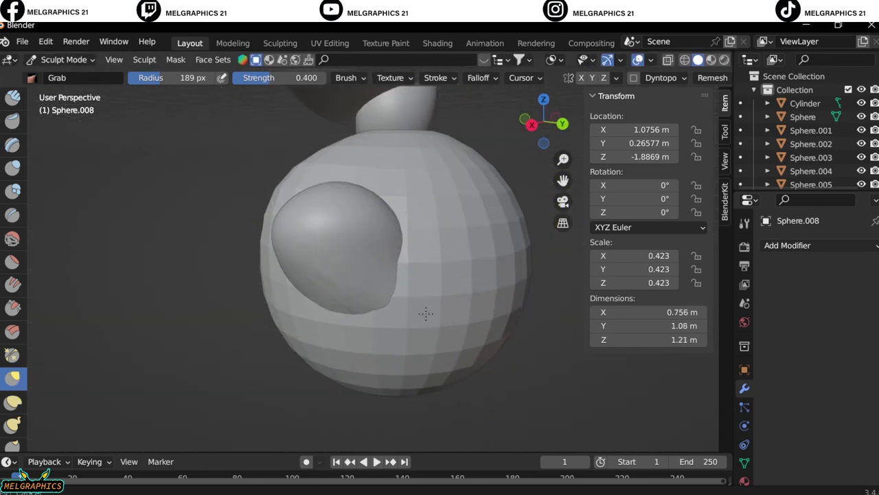
{"action": "key", "text": "KP_1"}
Return to Object Mode and bring up the body's context menu
{"action": "left_click", "coordinate": [67, 60]}
{"action": "left_click", "coordinate": [68, 75]}
{"action": "left_click", "coordinate": [385, 233]}
{"action": "right_click", "coordinate": [383, 231]}
Shade the body smooth and mirror the shoulder lobe across the body (Sphere.007)
{"action": "left_click", "coordinate": [371, 227]}
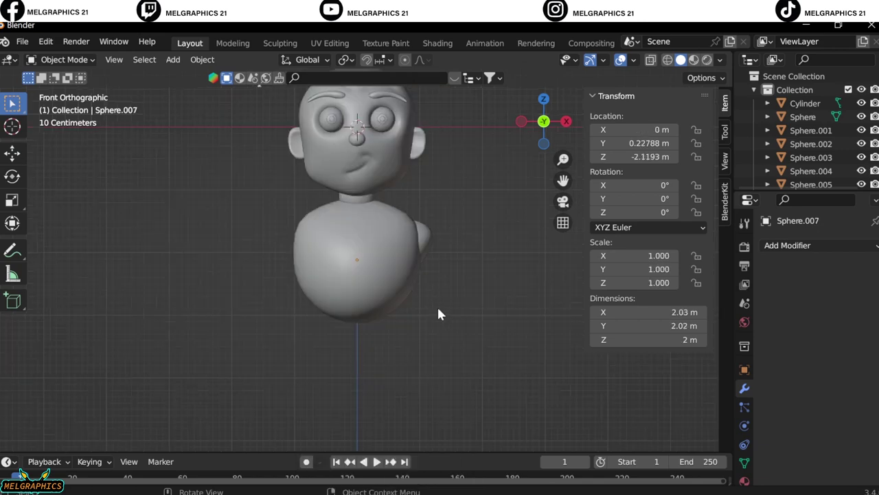
{"action": "scroll", "coordinate": [273, 326], "scroll_direction": "up", "scroll_amount": 3}
{"action": "left_click", "coordinate": [476, 230]}
{"action": "left_click", "coordinate": [787, 246]}
{"action": "left_click", "coordinate": [587, 402]}
{"action": "left_click", "coordinate": [855, 337]}
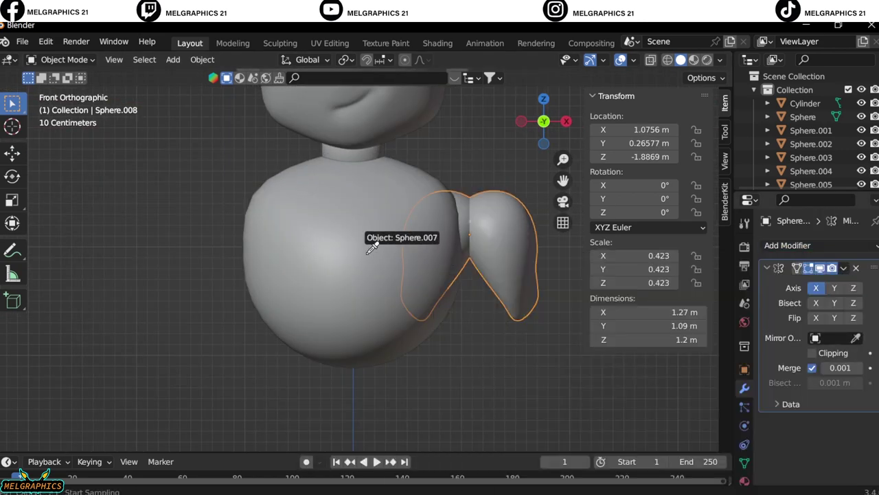
{"action": "left_click", "coordinate": [371, 247]}
{"action": "scroll", "coordinate": [442, 343], "scroll_direction": "down", "scroll_amount": 1}
{"action": "scroll", "coordinate": [374, 362], "scroll_direction": "up", "scroll_amount": 3}
{"action": "scroll", "coordinate": [376, 360], "scroll_direction": "down", "scroll_amount": 4}
{"action": "scroll", "coordinate": [377, 356], "scroll_direction": "up", "scroll_amount": 3}
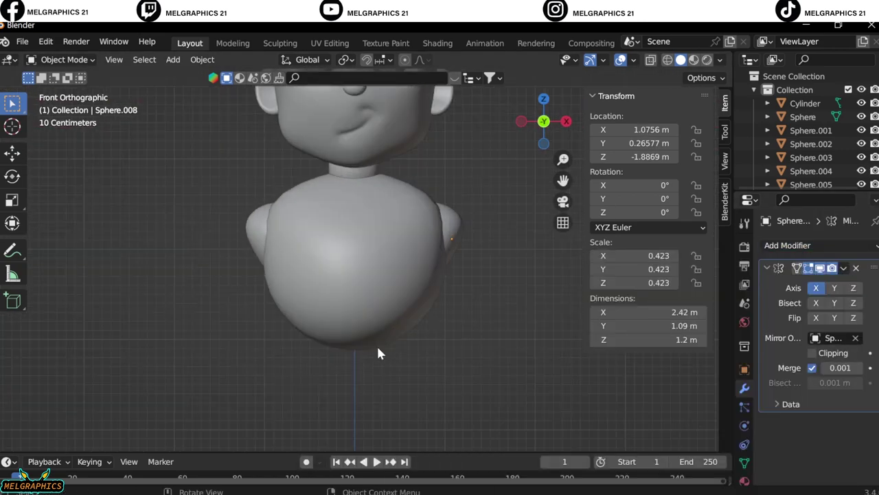
Box-select the body's lower band of faces in X-ray and separate it as Sphere.009
{"action": "left_click", "coordinate": [377, 346]}
{"action": "key", "text": "Tab"}
{"action": "scroll", "coordinate": [457, 401], "scroll_direction": "up", "scroll_amount": 2}
{"action": "key", "text": "alt+a"}
{"action": "scroll", "coordinate": [253, 353], "scroll_direction": "down", "scroll_amount": 1}
{"action": "key", "text": "shift+z"}
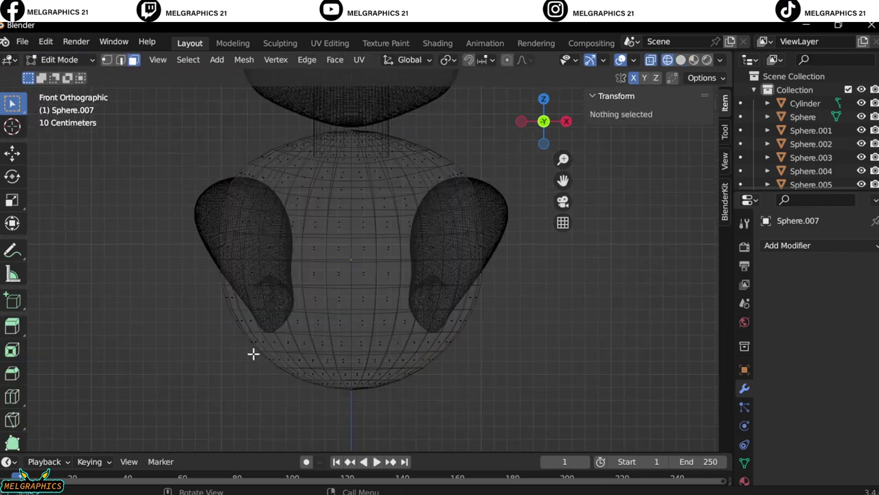
{"action": "left_click_drag", "start_coordinate": [244, 340], "coordinate": [462, 399]}
{"action": "right_click", "coordinate": [302, 455]}
{"action": "left_click", "coordinate": [419, 427]}
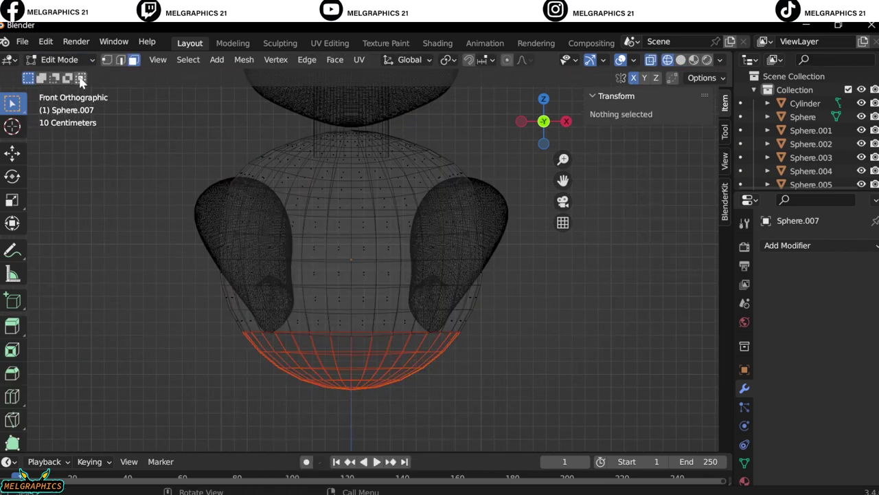
{"action": "key", "text": "Tab"}
{"action": "key", "text": "shift+z"}
{"action": "left_click", "coordinate": [337, 335]}
Add a UV sphere, scale it to 0.257 and place it beneath the body as a foot
{"action": "key", "text": "shift+a"}
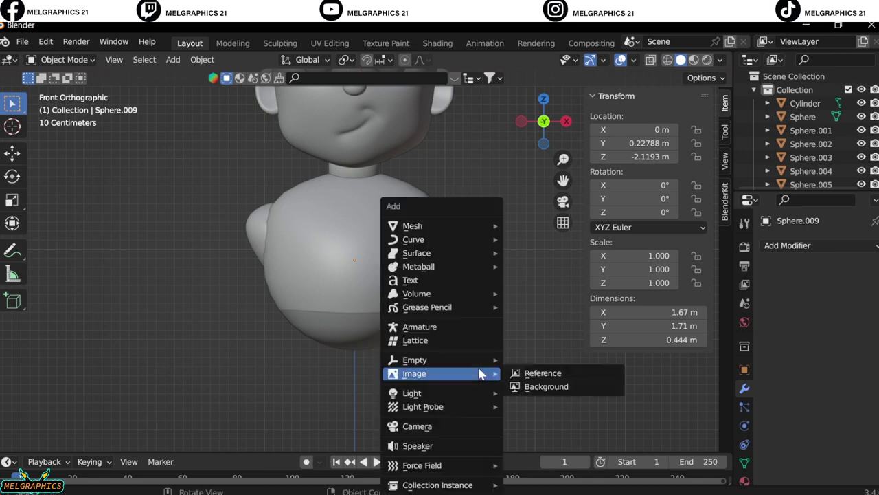
{"action": "key", "text": "m"}
{"action": "key", "text": "u"}
{"action": "key", "text": "g"}
{"action": "key", "text": "z"}
{"action": "key", "text": "Return"}
{"action": "key", "text": "s"}
{"action": "key", "text": "Return"}
{"action": "key", "text": "g"}
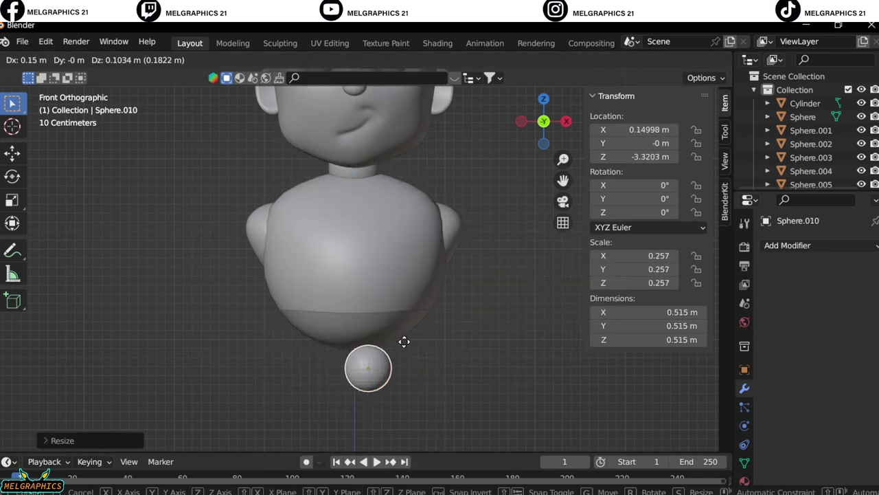
{"action": "left_click", "coordinate": [402, 343]}
{"action": "key", "text": "KP_3"}
{"action": "key", "text": "g"}
{"action": "key", "text": "y"}
{"action": "left_click", "coordinate": [402, 361]}
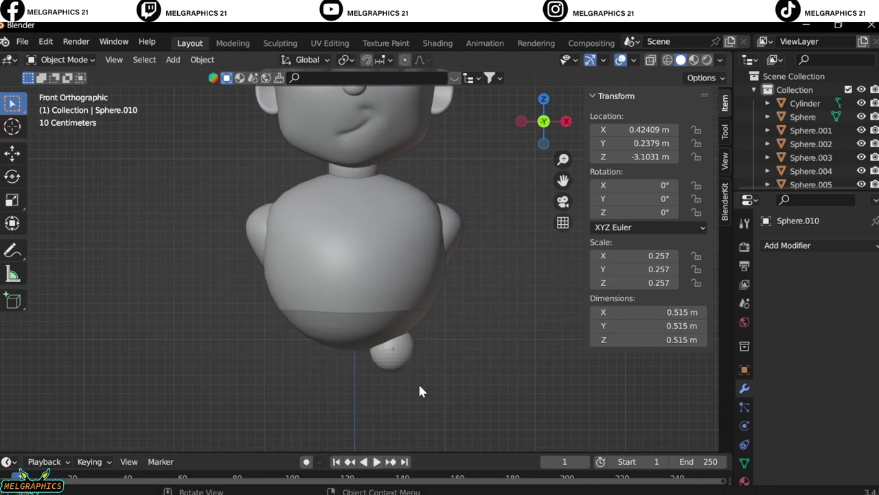
Shape the foot with Snake Hook, then mirror it across the body (Sphere.007)
{"action": "scroll", "coordinate": [433, 384], "scroll_direction": "down", "scroll_amount": 3}
{"action": "key", "text": "KP_3"}
{"action": "scroll", "coordinate": [386, 406], "scroll_direction": "up", "scroll_amount": 5}
{"action": "key", "text": "ctrl+Tab"}
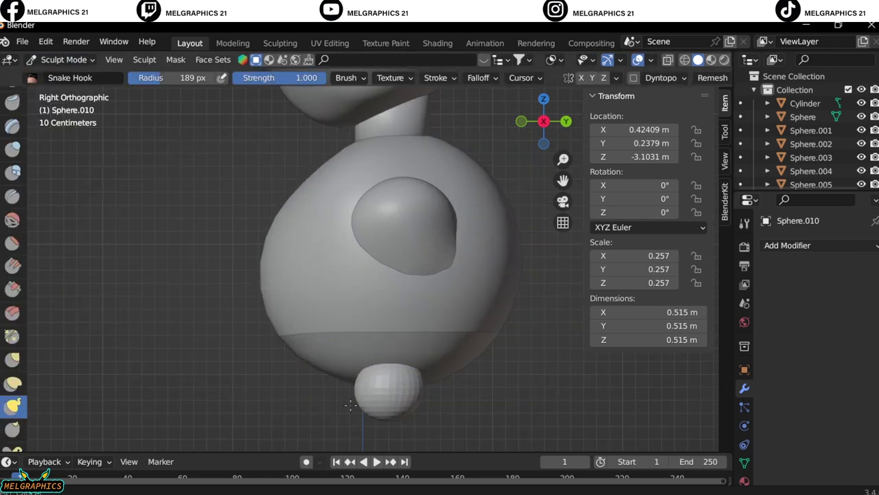
{"action": "key", "text": "KP_1"}
{"action": "key", "text": "ctrl+Tab"}
{"action": "left_click", "coordinate": [788, 245]}
{"action": "left_click", "coordinate": [856, 337]}
{"action": "left_click", "coordinate": [380, 237]}
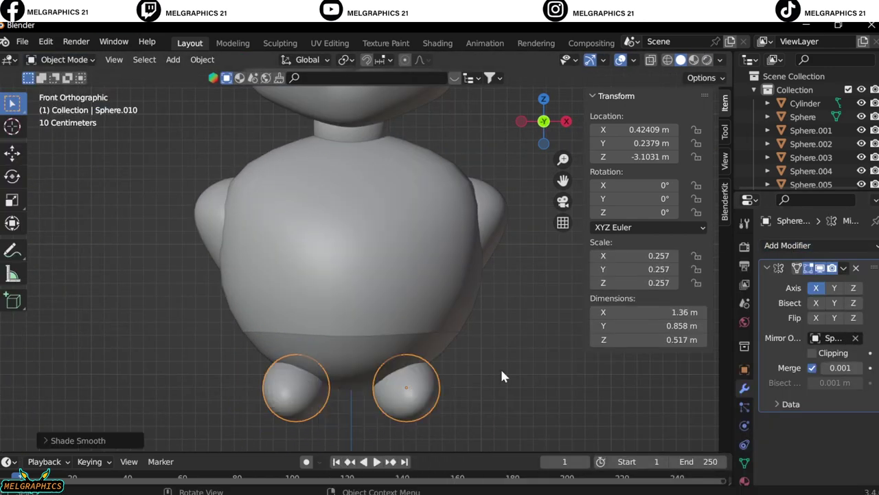
{"action": "scroll", "coordinate": [503, 371], "scroll_direction": "down", "scroll_amount": 3}
Enlarge the feet to 0.311 scale and move them slightly lower
{"action": "left_click_drag", "start_coordinate": [562, 180], "coordinate": [562, 249]}
{"action": "left_click", "coordinate": [383, 295]}
{"action": "key", "text": "s"}
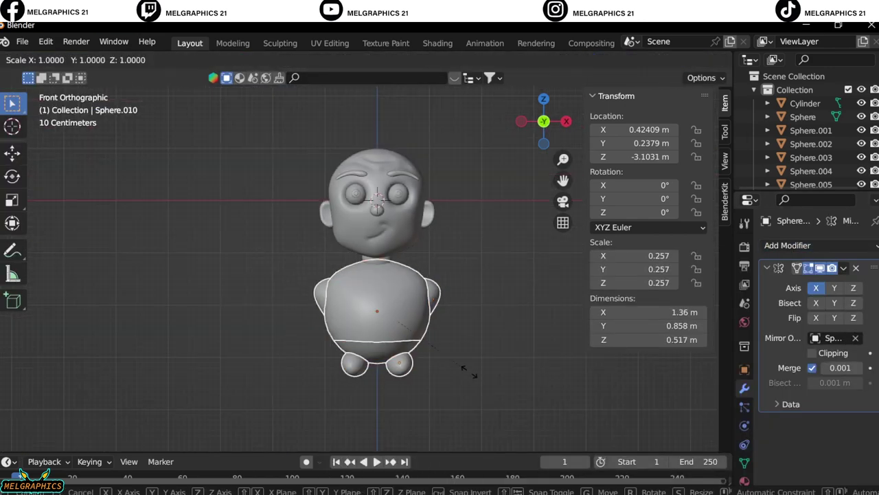
{"action": "left_click", "coordinate": [482, 372]}
{"action": "key", "text": "g"}
{"action": "key", "text": "z"}
{"action": "left_click", "coordinate": [484, 372]}
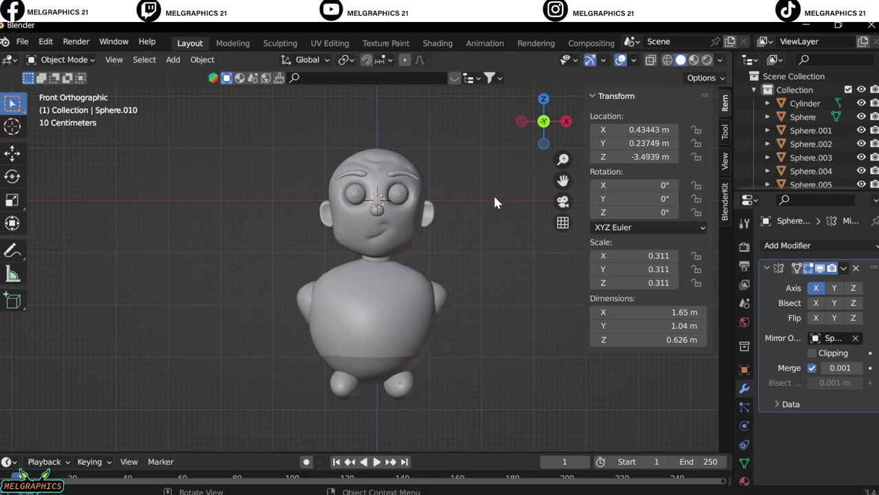
Box-select all the head parts and lower them vertically onto the neck
{"action": "left_click_drag", "start_coordinate": [314, 135], "coordinate": [417, 237]}
{"action": "key", "text": "g"}
{"action": "key", "text": "z"}
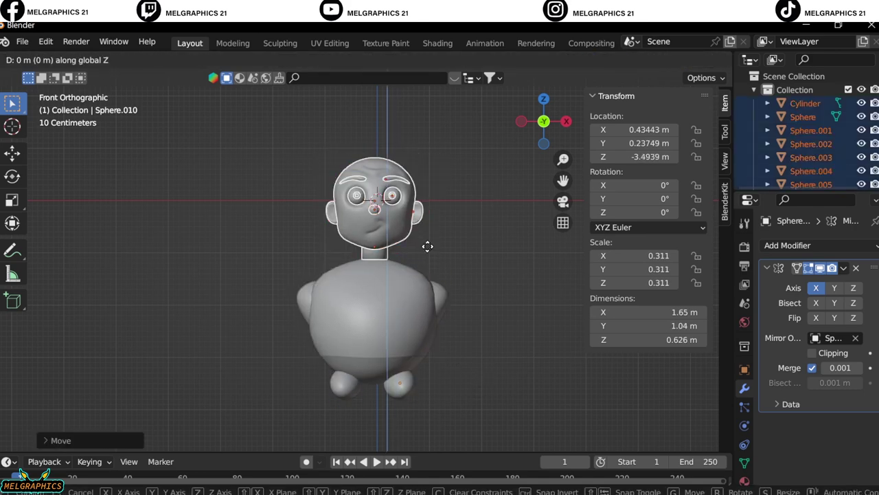
{"action": "right_click", "coordinate": [427, 250]}
{"action": "left_click", "coordinate": [468, 250]}
{"action": "scroll", "coordinate": [308, 239], "scroll_direction": "up", "scroll_amount": 3}
{"action": "left_click_drag", "start_coordinate": [288, 104], "coordinate": [461, 256]}
{"action": "key", "text": "g"}
{"action": "key", "text": "z"}
{"action": "middle_click_drag", "start_coordinate": [461, 257], "coordinate": [463, 259]}
{"action": "left_click", "coordinate": [484, 296]}
Save the project with File > Save As
{"action": "key", "text": "KP_1"}
{"action": "scroll", "coordinate": [487, 319], "scroll_direction": "down", "scroll_amount": 3}
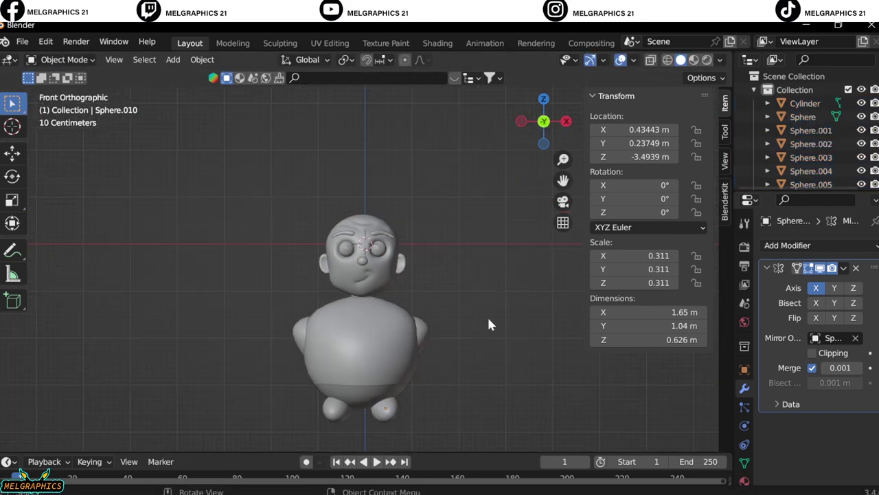
{"action": "left_click", "coordinate": [22, 41]}
{"action": "left_click", "coordinate": [81, 144]}
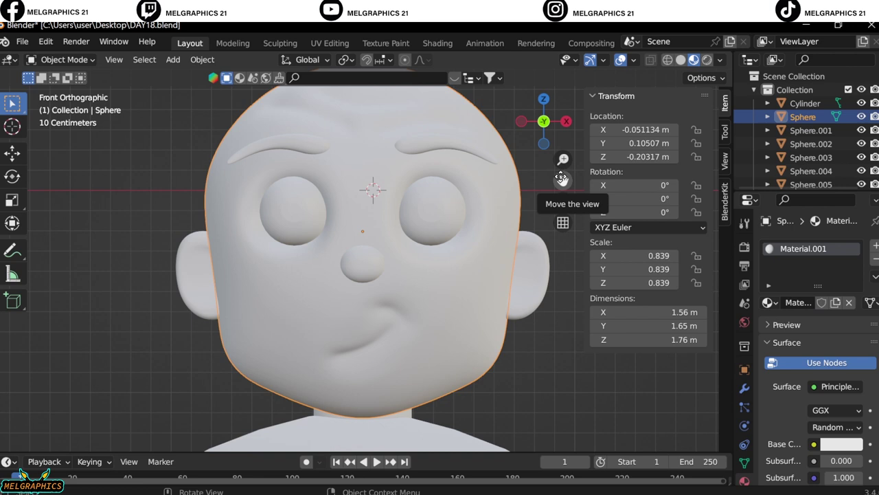
Set the head's base colour to a soft skin pink (H 0.023, S 0.392, V 0.546)
{"action": "left_click", "coordinate": [846, 445]}
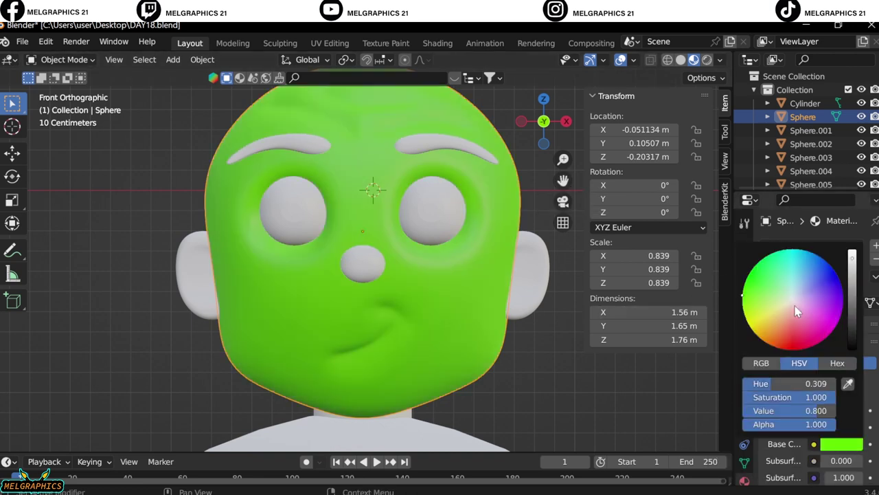
{"action": "left_click_drag", "start_coordinate": [756, 285], "coordinate": [791, 305]}
{"action": "left_click_drag", "start_coordinate": [855, 254], "coordinate": [851, 272]}
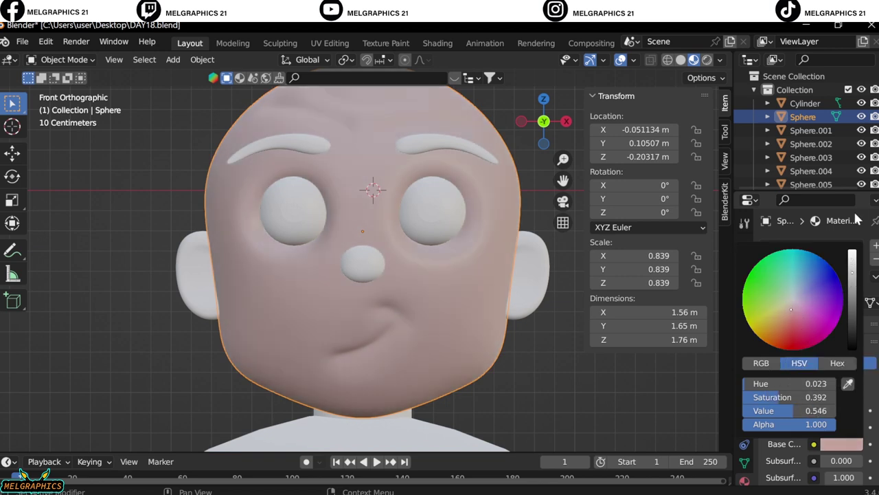
Select the ears and begin editing their base colour hue
{"action": "left_click", "coordinate": [810, 157]}
{"action": "left_click", "coordinate": [852, 445]}
{"action": "left_click", "coordinate": [825, 383]}
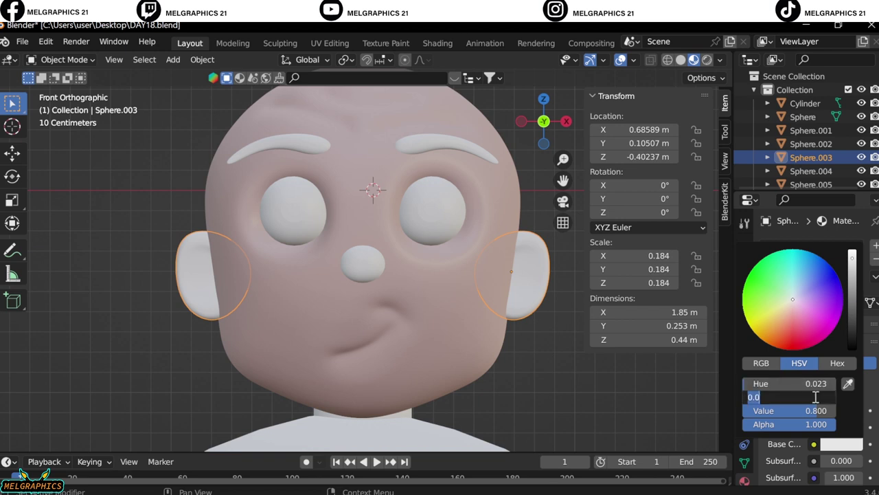
Finish the ears' pink, then give the nose the skin tone H 0.023, S 0.392
{"action": "key", "text": "Return"}
{"action": "key", "text": "Return"}
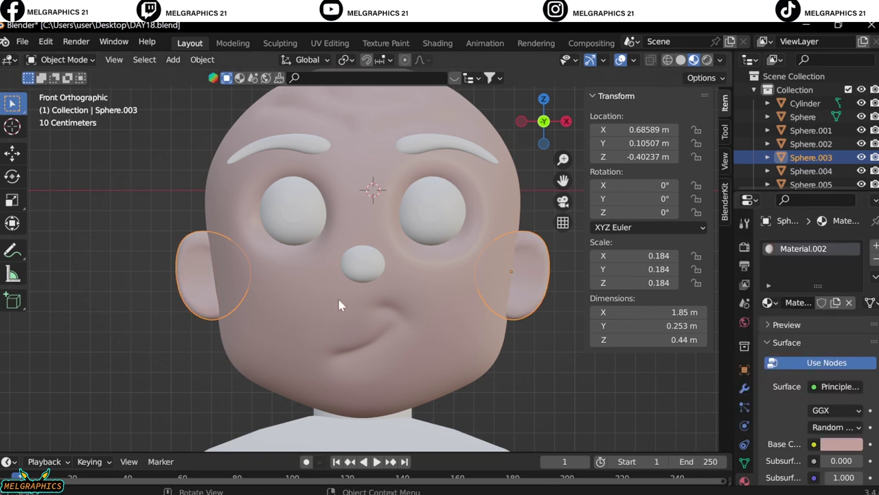
{"action": "left_click", "coordinate": [361, 267]}
{"action": "left_click", "coordinate": [841, 444]}
{"action": "left_click", "coordinate": [821, 383]}
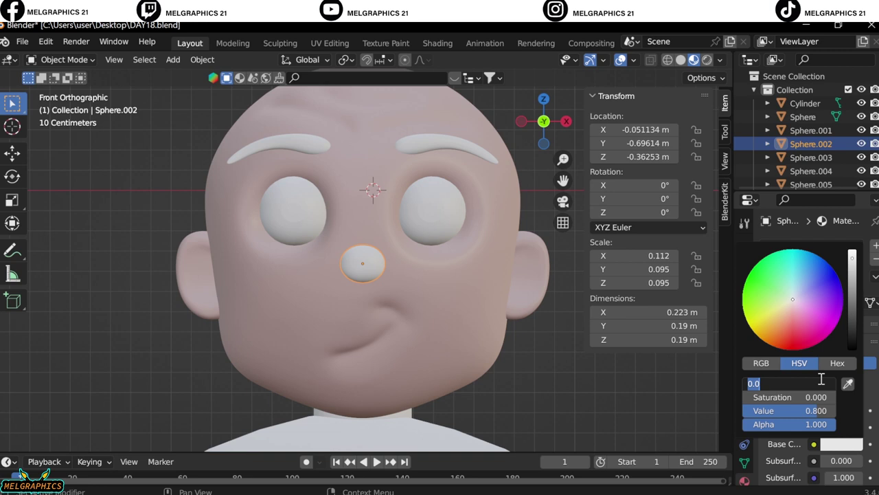
{"action": "type", "text": "0.023"}
{"action": "key", "text": "Tab"}
{"action": "type", "text": "0.392"}
{"action": "key", "text": "Tab"}
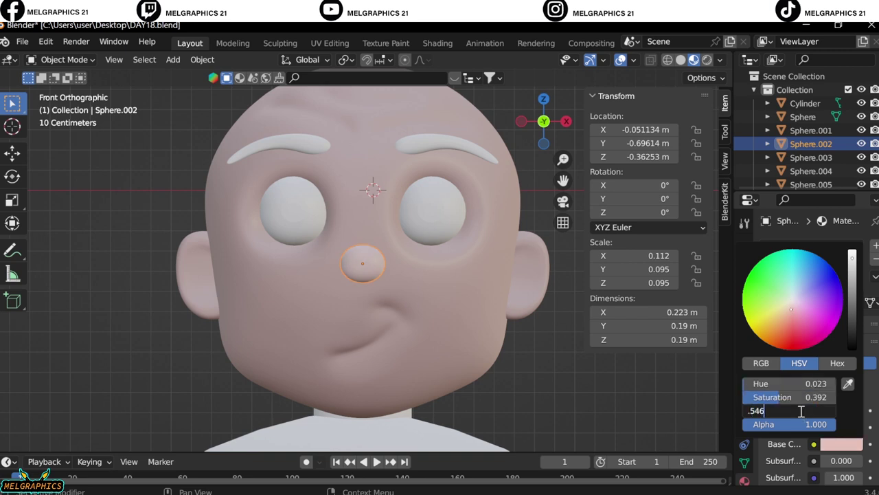
Make the eyebrows' base colour dark brown
{"action": "left_click", "coordinate": [432, 209]}
{"action": "left_click", "coordinate": [295, 145]}
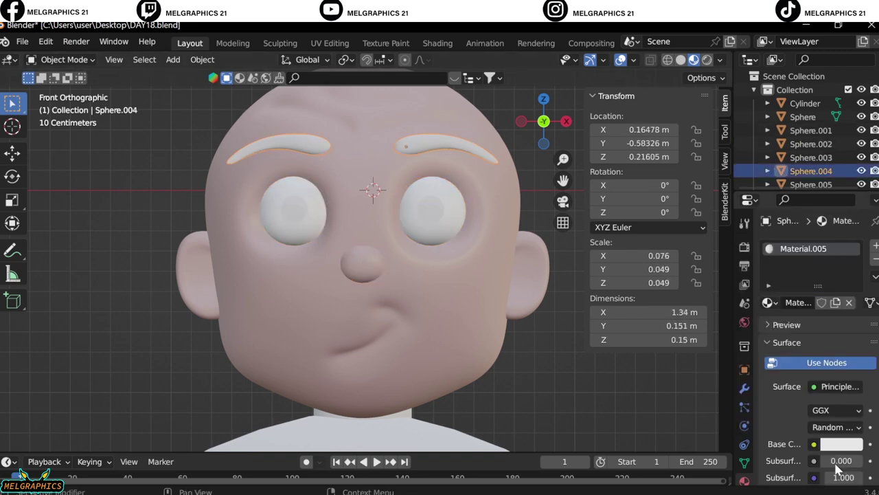
{"action": "left_click", "coordinate": [841, 444]}
{"action": "left_click_drag", "start_coordinate": [783, 314], "coordinate": [790, 302]}
Create a material for the irises, colour them pink and make the pupils black
{"action": "left_click", "coordinate": [425, 222]}
{"action": "left_click", "coordinate": [837, 302]}
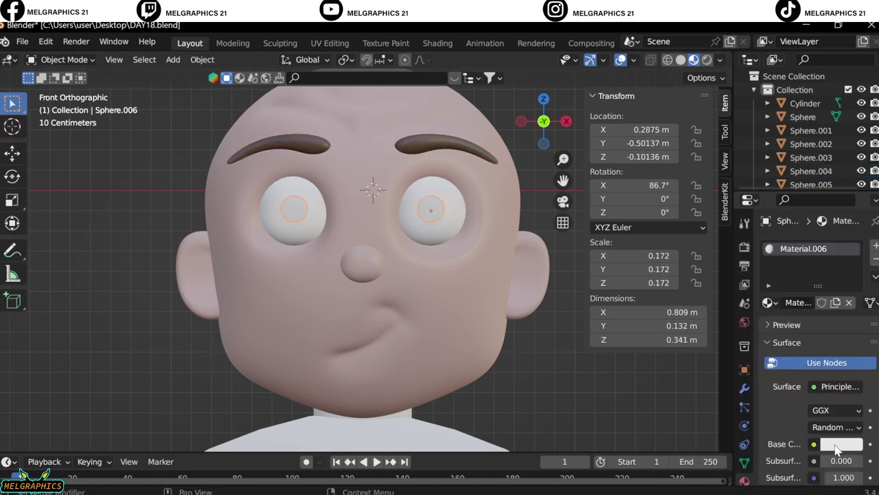
{"action": "left_click", "coordinate": [841, 444]}
{"action": "left_click", "coordinate": [810, 184]}
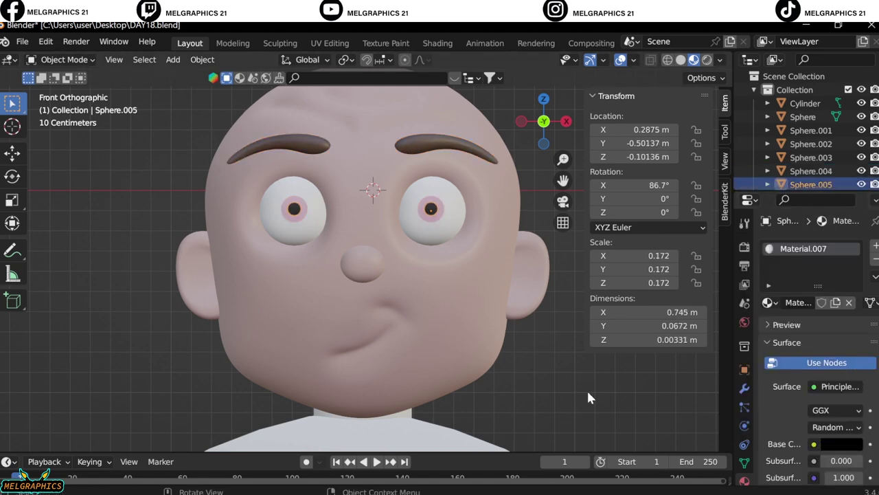
{"action": "scroll", "coordinate": [348, 340], "scroll_direction": "down", "scroll_amount": 3}
{"action": "scroll", "coordinate": [357, 330], "scroll_direction": "up", "scroll_amount": 3}
Give the neck a new material with the pasted skin colour, then select the body
{"action": "left_click", "coordinate": [363, 405]}
{"action": "left_click", "coordinate": [837, 302]}
{"action": "left_click", "coordinate": [842, 444]}
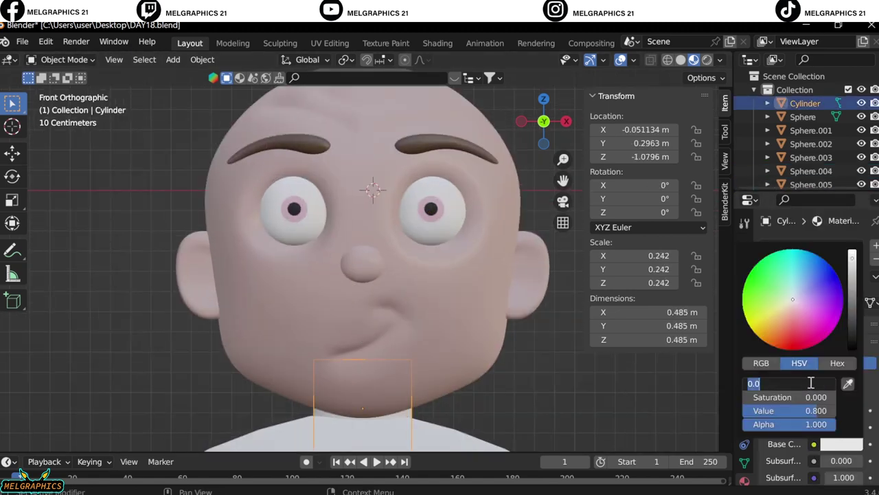
{"action": "key", "text": "ctrl+v"}
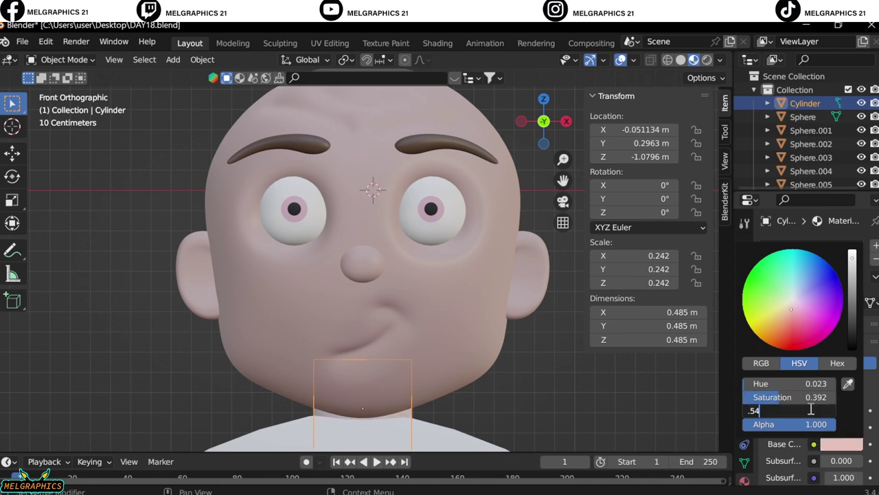
{"action": "left_click", "coordinate": [450, 294]}
In Edit Mode, select the face loop around the neck opening and extrude it upward
{"action": "left_click", "coordinate": [61, 59]}
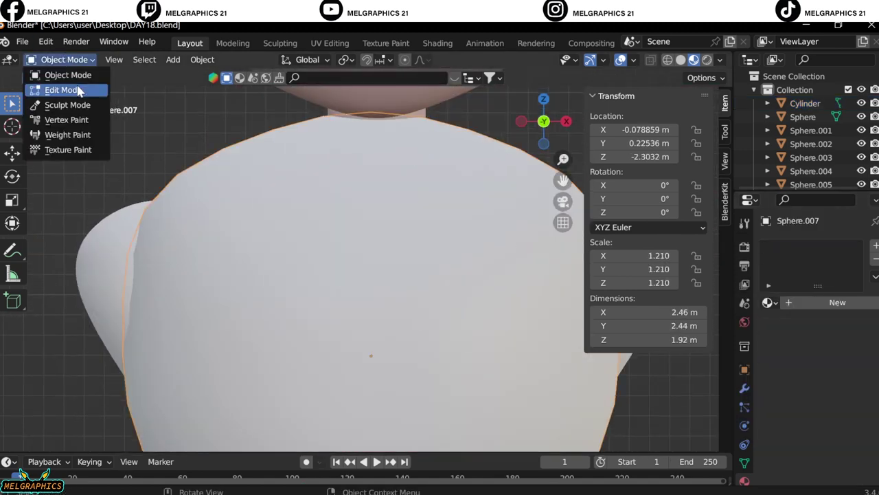
{"action": "left_click", "coordinate": [59, 88]}
{"action": "mouse_move", "coordinate": [343, 275]}
{"action": "middle_mouse_down"}
{"action": "mouse_move", "coordinate": [274, 199]}
{"action": "mouse_move", "coordinate": [385, 142]}
{"action": "middle_mouse_up"}
{"action": "left_click", "coordinate": [207, 103], "text": "ctrl"}
{"action": "left_click", "coordinate": [270, 192], "text": "ctrl"}
{"action": "right_click", "coordinate": [384, 140]}
{"action": "key", "text": "KP_1"}
{"action": "key", "text": "e"}
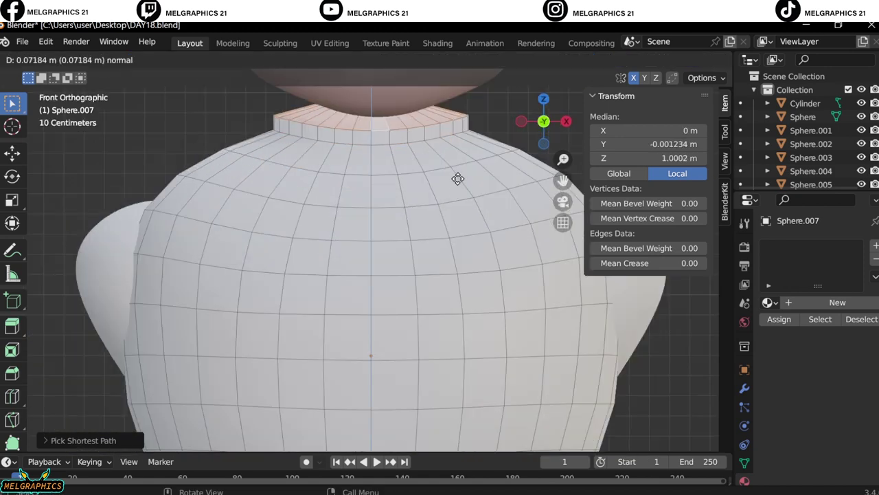
{"action": "left_click", "coordinate": [458, 178]}
{"action": "key", "text": "KP_3"}
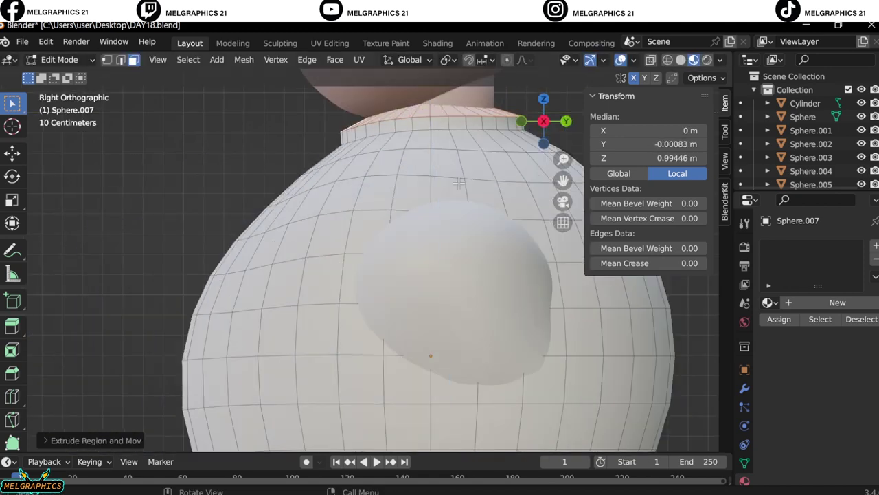
{"action": "key", "text": "KP_1"}
Select the ring of extruded collar faces around the neck
{"action": "left_click", "coordinate": [61, 59]}
{"action": "left_click", "coordinate": [58, 74]}
{"action": "key", "text": "Tab"}
{"action": "middle_click_drag", "start_coordinate": [415, 141], "coordinate": [344, 206]}
{"action": "key", "text": "KP_1"}
{"action": "scroll", "coordinate": [370, 184], "scroll_direction": "down", "scroll_amount": 2}
{"action": "left_click", "coordinate": [405, 192], "text": "ctrl"}
{"action": "middle_click_drag", "start_coordinate": [405, 193], "coordinate": [326, 221]}
{"action": "left_click", "coordinate": [326, 221], "text": "ctrl"}
Separate the collar faces into their own object, Sphere.011, and select it in Object Mode
{"action": "key", "text": "KP_3"}
{"action": "key", "text": "KP_1"}
{"action": "right_click", "coordinate": [370, 149]}
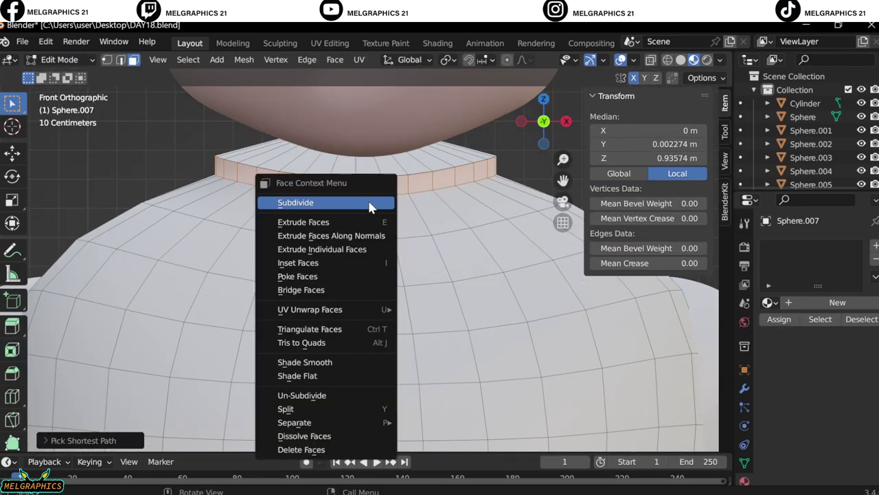
{"action": "left_click", "coordinate": [426, 420]}
{"action": "key", "text": "Tab"}
{"action": "left_click", "coordinate": [384, 172]}
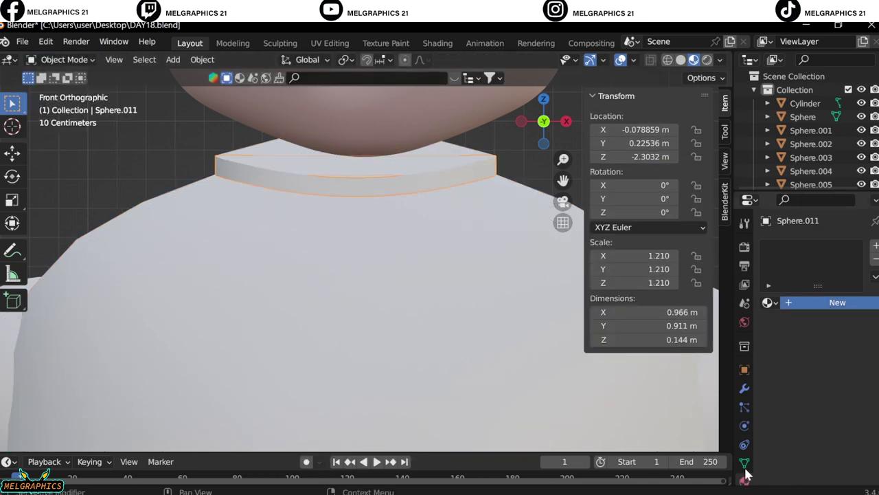
Give the collar a yellow material and the shirt a teal base colour
{"action": "left_click", "coordinate": [825, 302]}
{"action": "left_click", "coordinate": [841, 444]}
{"action": "left_click", "coordinate": [412, 247]}
{"action": "left_click", "coordinate": [841, 443]}
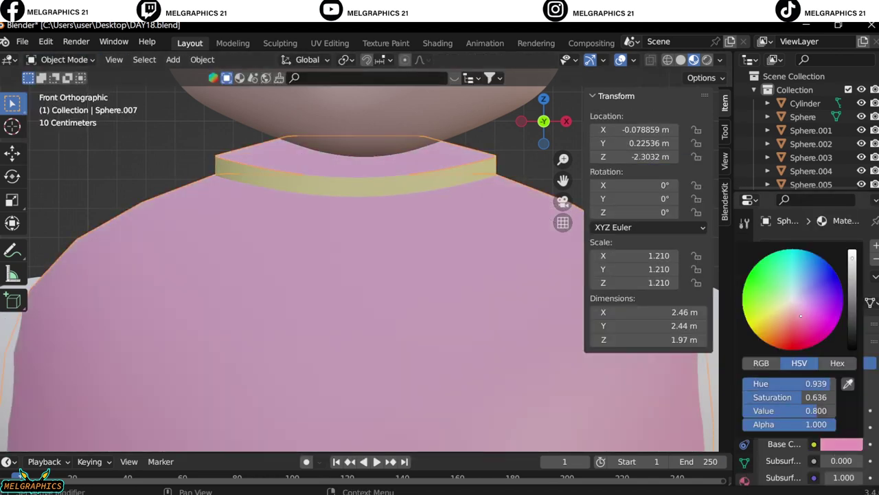
{"action": "mouse_move", "coordinate": [825, 322]}
{"action": "left_mouse_down"}
{"action": "mouse_move", "coordinate": [771, 274]}
{"action": "mouse_move", "coordinate": [776, 283]}
{"action": "left_mouse_up"}
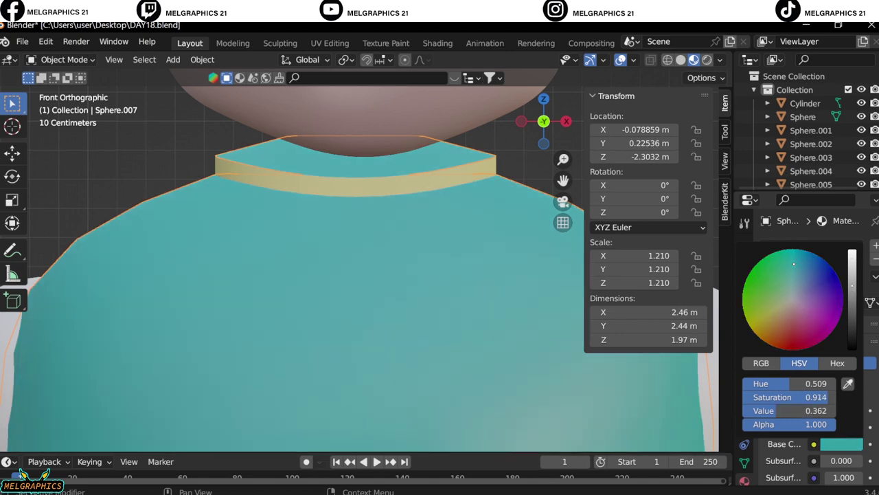
{"action": "scroll", "coordinate": [172, 218], "scroll_direction": "down", "scroll_amount": 3}
Create a material for the shorts, then reselect the shirt in front view
{"action": "left_click", "coordinate": [357, 426]}
{"action": "left_click", "coordinate": [831, 303]}
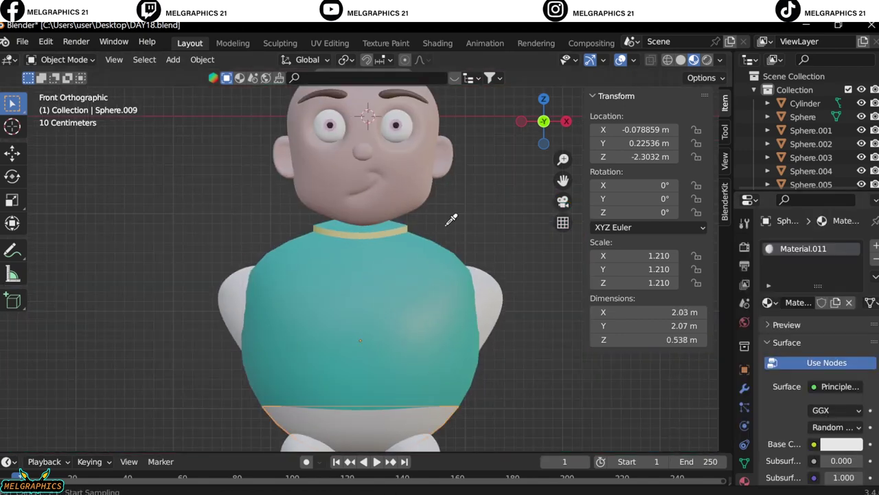
{"action": "left_click", "coordinate": [491, 309]}
{"action": "mouse_move", "coordinate": [491, 308]}
{"action": "middle_mouse_down"}
{"action": "mouse_move", "coordinate": [544, 269]}
{"action": "mouse_move", "coordinate": [445, 275]}
{"action": "middle_mouse_up"}
{"action": "key", "text": "KP_1"}
{"action": "scroll", "coordinate": [445, 274], "scroll_direction": "down", "scroll_amount": 2}
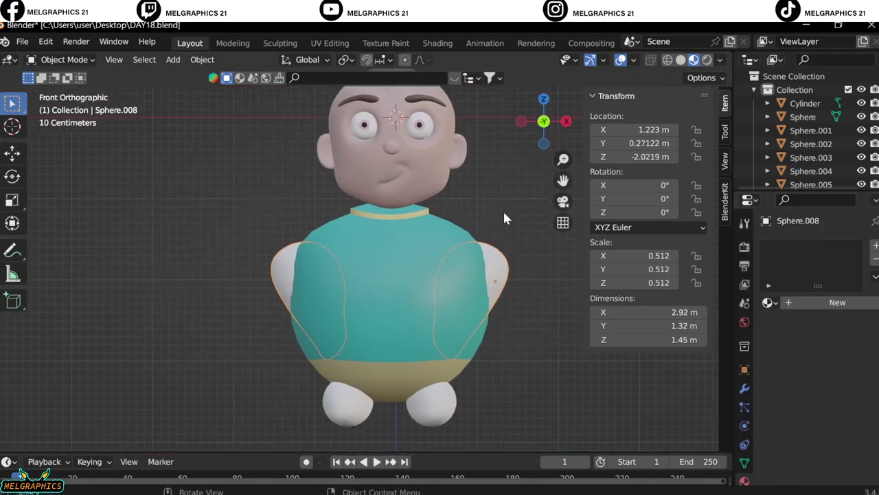
{"action": "left_click", "coordinate": [467, 240]}
Box-select the shirt, arms, shorts, feet and neck in Object Mode and delete them
{"action": "key", "text": "Tab"}
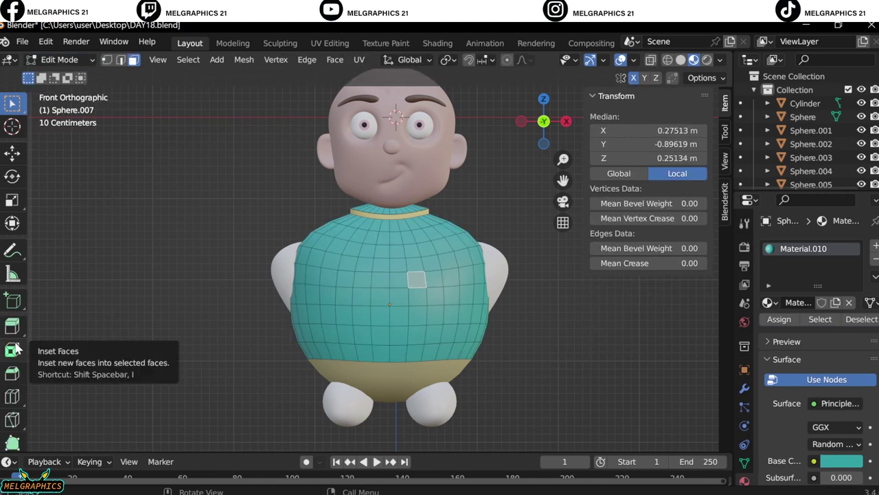
{"action": "left_click", "coordinate": [64, 60]}
{"action": "left_click", "coordinate": [72, 75]}
{"action": "left_click_drag", "start_coordinate": [261, 192], "coordinate": [474, 411]}
{"action": "key", "text": "Delete"}
Check the eye's pupil and pink ring, then save the file
{"action": "scroll", "coordinate": [412, 206], "scroll_direction": "up", "scroll_amount": 3}
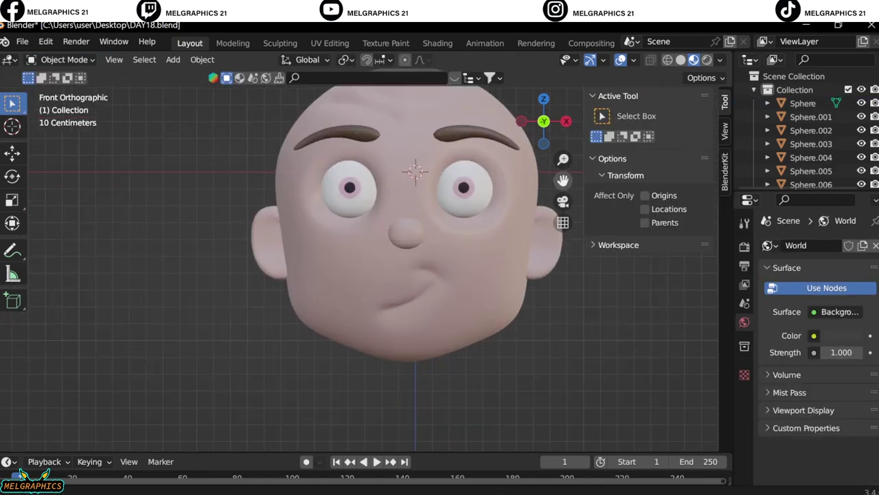
{"action": "scroll", "coordinate": [412, 206], "scroll_direction": "up", "scroll_amount": 3}
{"action": "left_click", "coordinate": [392, 190]}
{"action": "scroll", "coordinate": [837, 467], "scroll_direction": "down", "scroll_amount": 5}
{"action": "scroll", "coordinate": [837, 467], "scroll_direction": "down", "scroll_amount": 1}
{"action": "scroll", "coordinate": [410, 211], "scroll_direction": "down", "scroll_amount": 2}
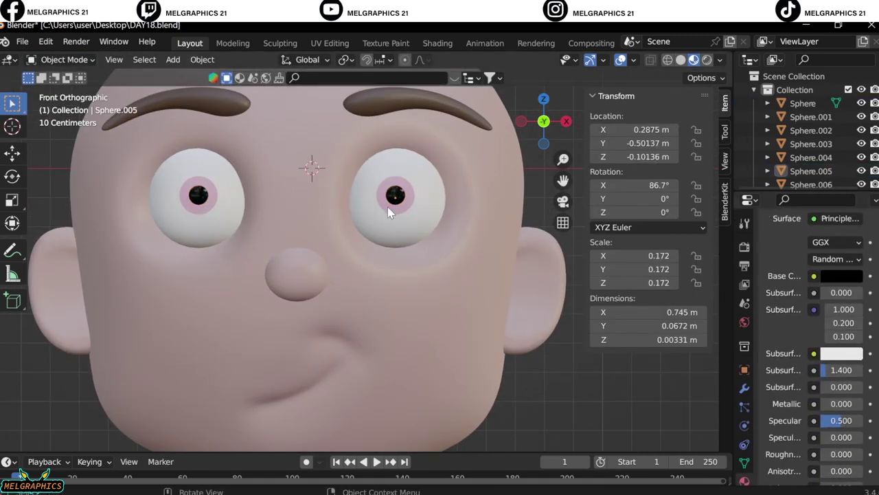
{"action": "left_click", "coordinate": [389, 153]}
{"action": "scroll", "coordinate": [326, 343], "scroll_direction": "down", "scroll_amount": 2}
{"action": "scroll", "coordinate": [326, 343], "scroll_direction": "up", "scroll_amount": 3}
{"action": "scroll", "coordinate": [186, 318], "scroll_direction": "down", "scroll_amount": 3}
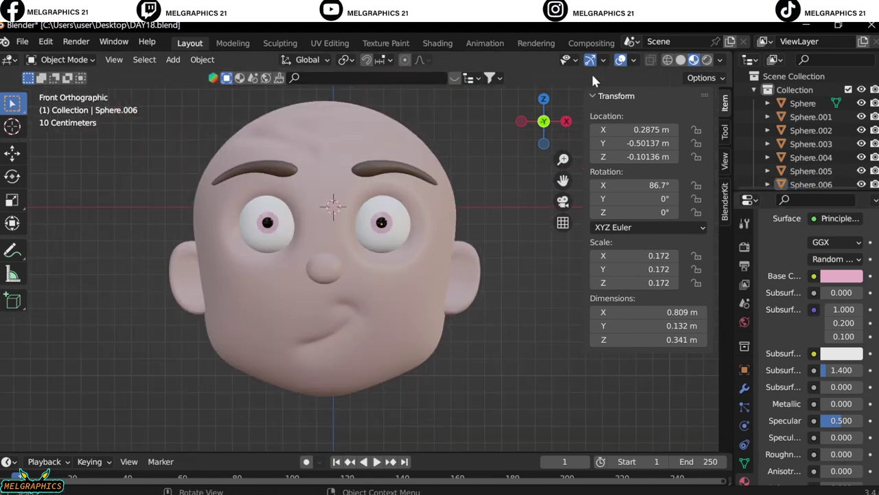
{"action": "key", "text": "ctrl+s"}
Import the cyclorama backdrop as an FBX file from the downloads folder
{"action": "left_click", "coordinate": [22, 42]}
{"action": "left_click", "coordinate": [194, 359]}
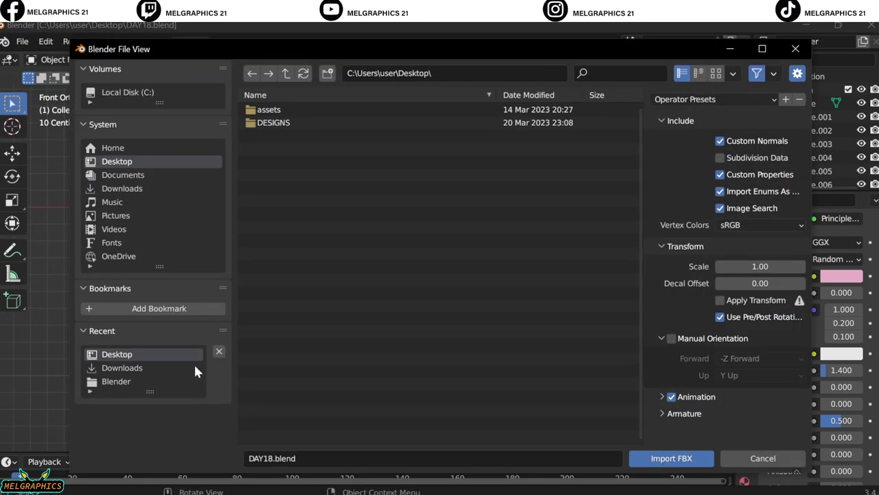
{"action": "left_click", "coordinate": [145, 365]}
{"action": "key", "text": "Escape"}
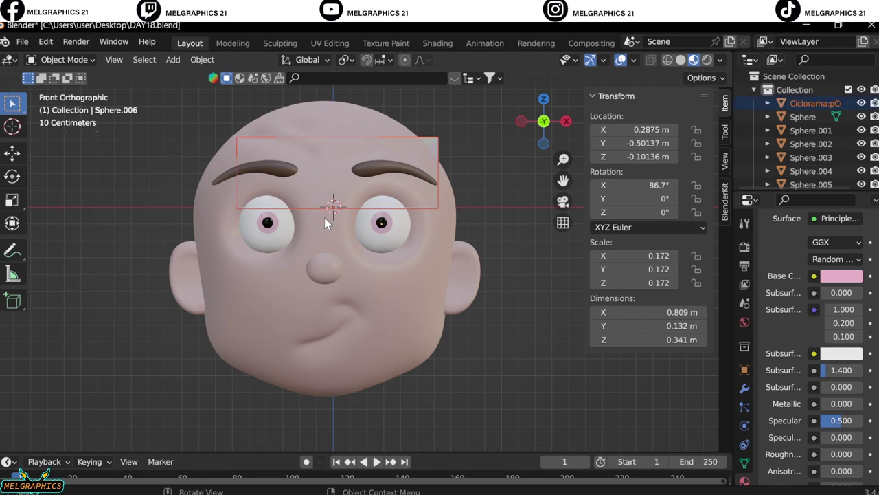
Scale up the cyclorama and move it along Z to sit behind and under the head
{"action": "key", "text": "s"}
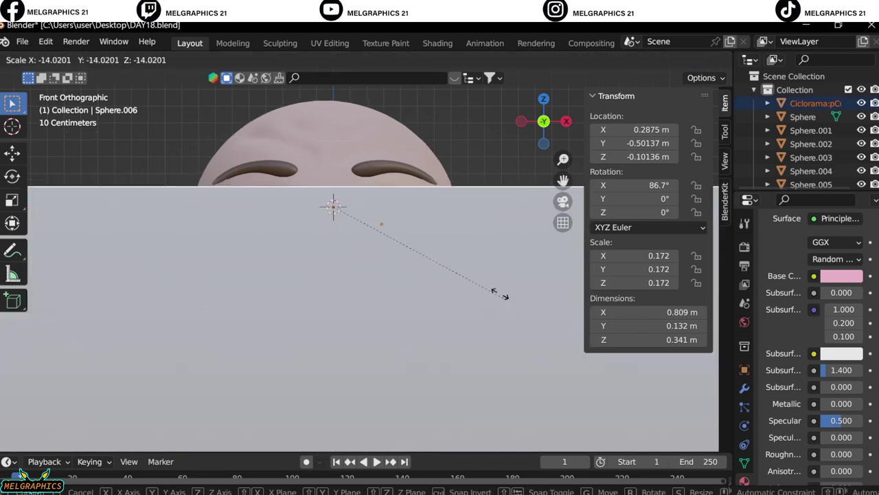
{"action": "left_click", "coordinate": [310, 267]}
{"action": "key", "text": "KP_3"}
{"action": "key", "text": "g"}
{"action": "left_click", "coordinate": [350, 355]}
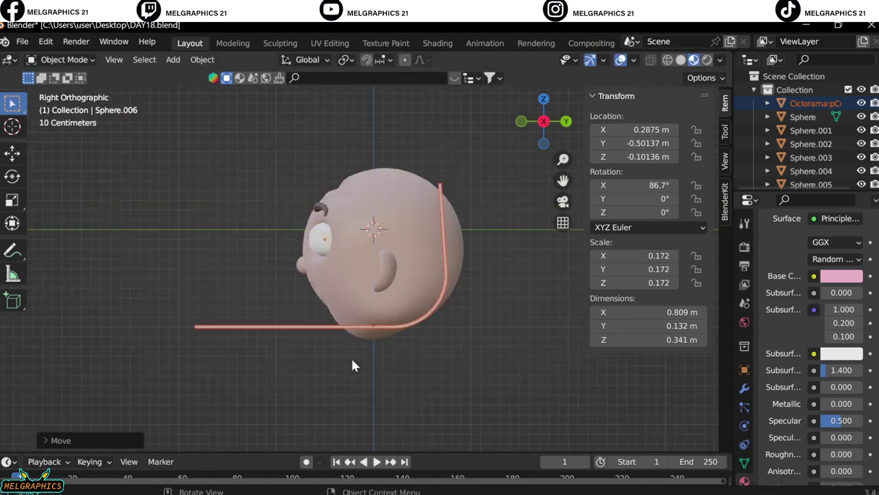
{"action": "key", "text": "g"}
{"action": "key", "text": "z"}
{"action": "left_click", "coordinate": [443, 154]}
{"action": "middle_click_drag", "start_coordinate": [443, 154], "coordinate": [442, 153]}
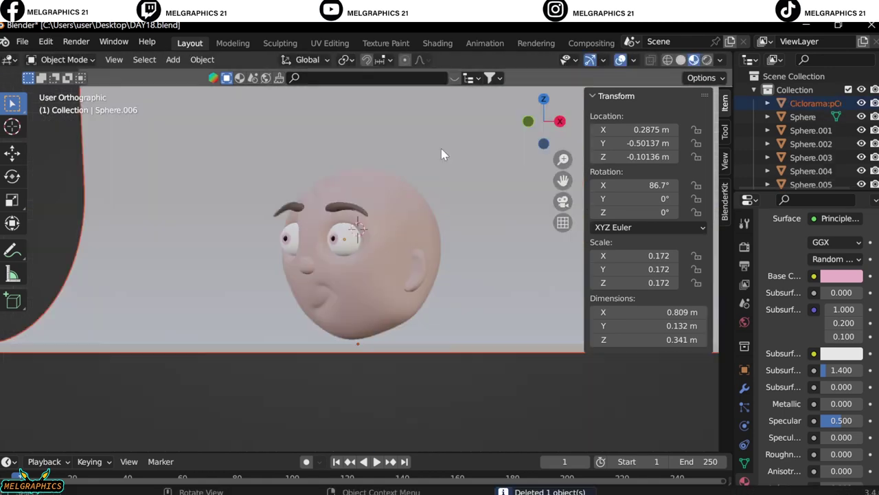
{"action": "key", "text": "KP_1"}
Add a camera to the scene
{"action": "key", "text": "shift+a"}
{"action": "left_click", "coordinate": [398, 369]}
{"action": "key", "text": "KP_3"}
Move the camera to Y −5.4 m, set Shift Y to −0.07, and preview Rendered shading
{"action": "key", "text": "g"}
{"action": "key", "text": "y"}
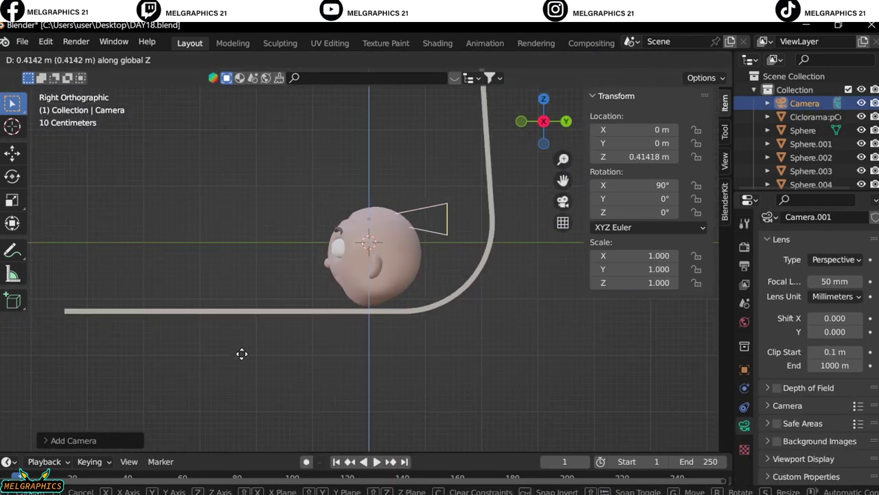
{"action": "left_click", "coordinate": [78, 360]}
{"action": "key", "text": "KP_0"}
{"action": "left_click_drag", "start_coordinate": [834, 331], "coordinate": [811, 332]}
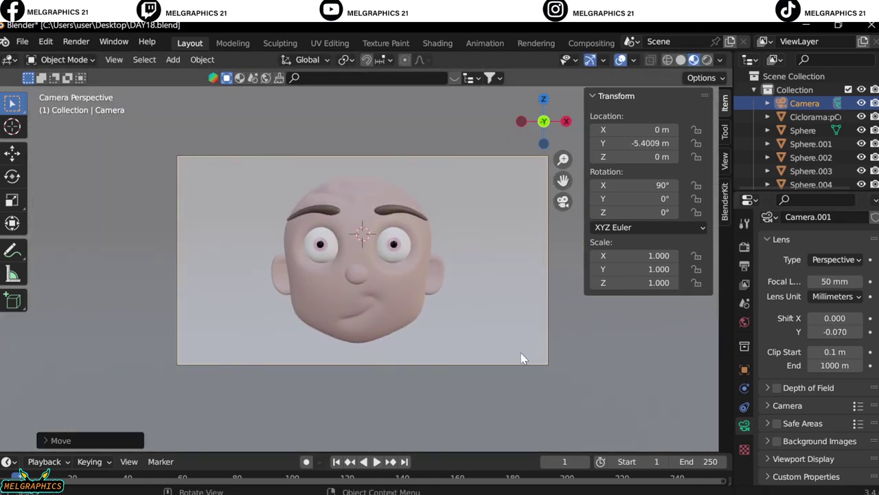
{"action": "left_click", "coordinate": [707, 61]}
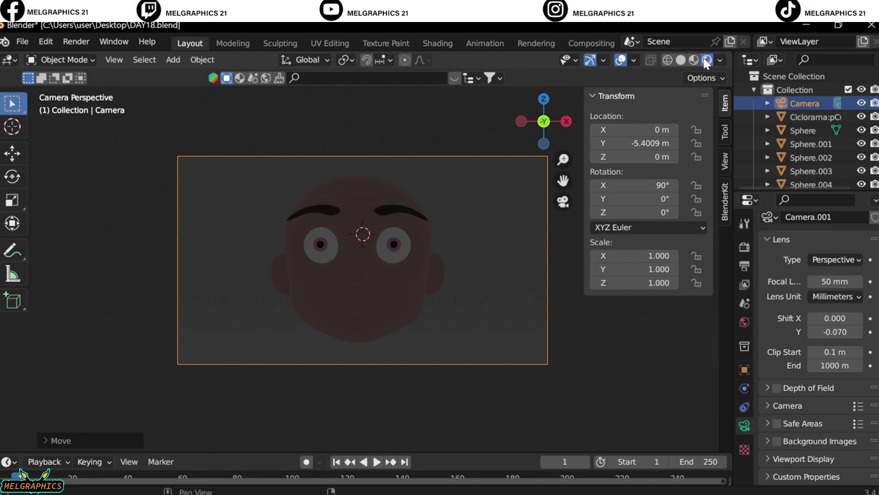
Add an area light in front of the head, rotate it 45° and move it right
{"action": "key", "text": "shift+a"}
{"action": "left_click", "coordinate": [548, 277]}
{"action": "key", "text": "KP_3"}
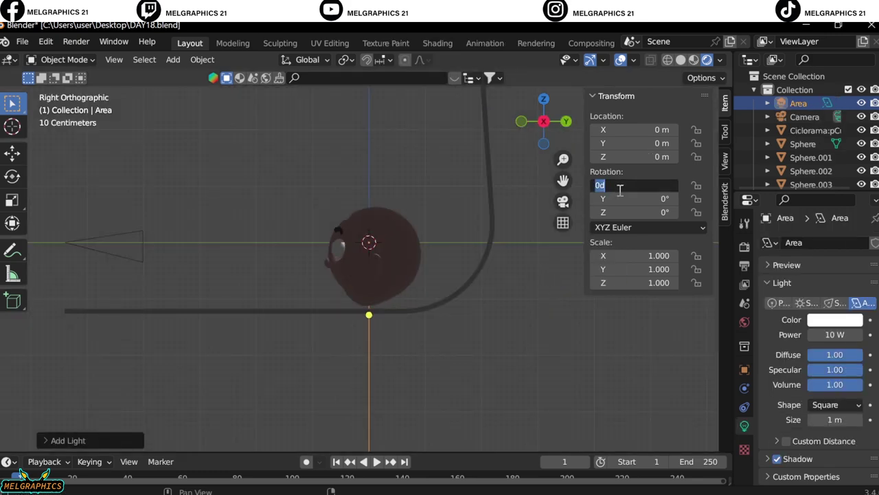
{"action": "key", "text": "g"}
{"action": "key", "text": "y"}
{"action": "left_click", "coordinate": [345, 274]}
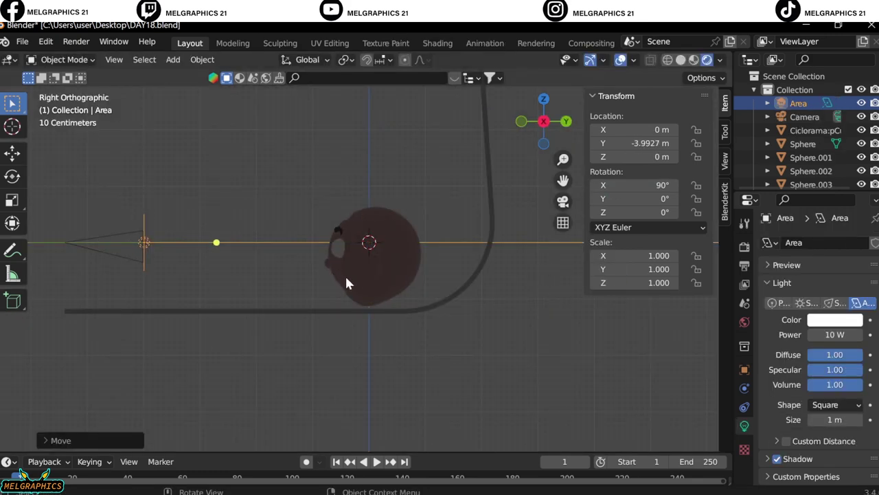
{"action": "key", "text": "KP_7"}
{"action": "key", "text": "r"}
{"action": "key", "text": "4"}
{"action": "key", "text": "5"}
{"action": "key", "text": "Return"}
{"action": "key", "text": "g"}
{"action": "key", "text": "x"}
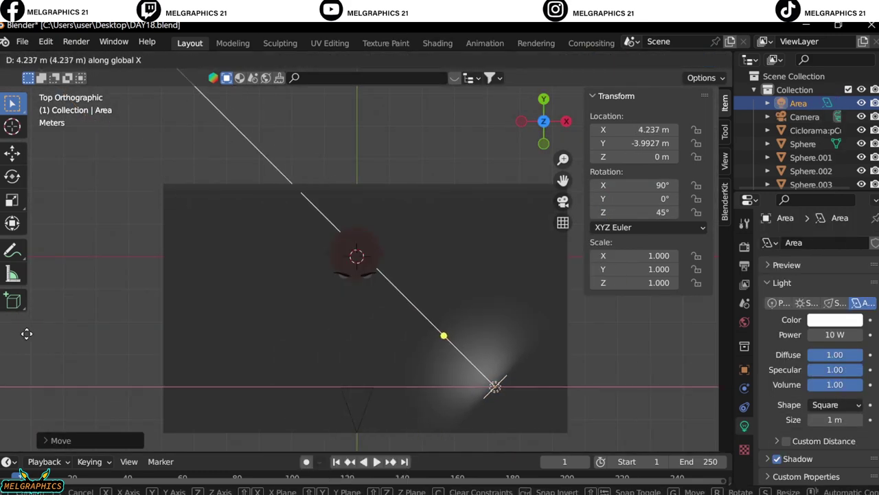
{"action": "left_click", "coordinate": [358, 364]}
Make a linked copy of the light rotated −45° on Z, placed left of the head
{"action": "right_click", "coordinate": [358, 364]}
{"action": "left_click", "coordinate": [358, 351]}
{"action": "double_click", "coordinate": [649, 211]}
{"action": "type", "text": "-45"}
{"action": "key", "text": "Return"}
{"action": "key", "text": "g"}
{"action": "key", "text": "x"}
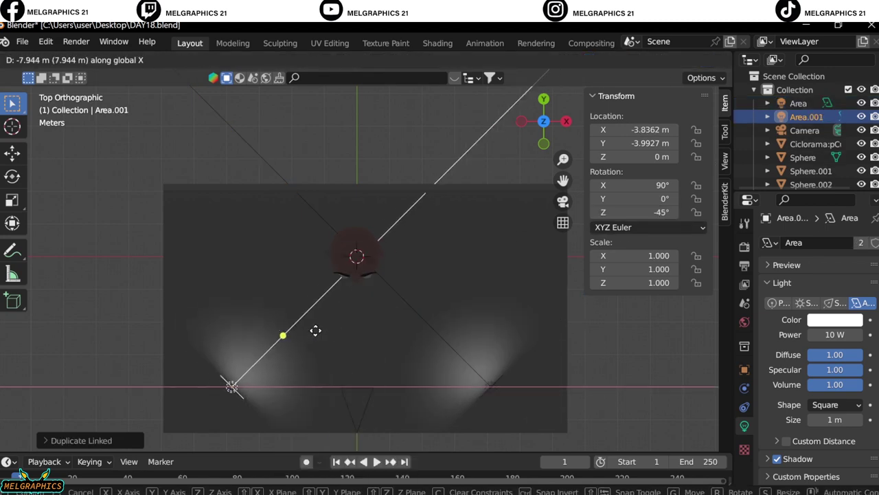
{"action": "left_click", "coordinate": [307, 337]}
Add a third area light raised above the head, then view through the camera
{"action": "key", "text": "shift+a"}
{"action": "left_click", "coordinate": [360, 367]}
{"action": "key", "text": "KP_1"}
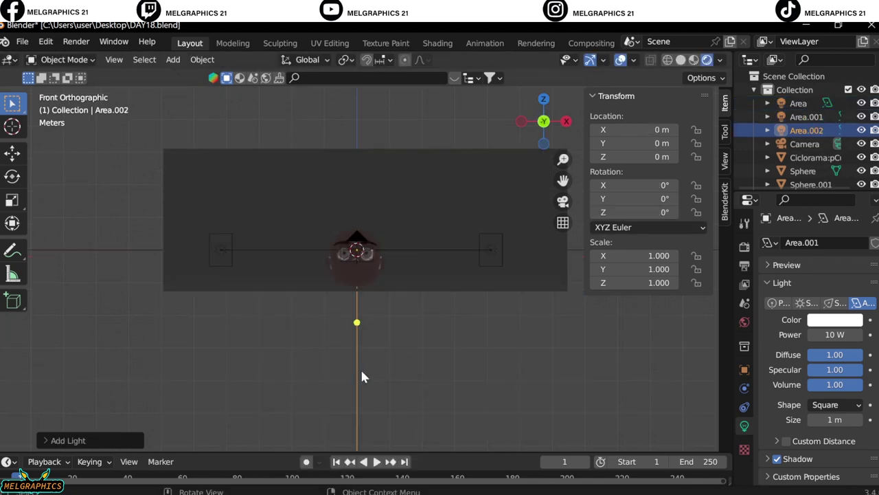
{"action": "key", "text": "g"}
{"action": "key", "text": "z"}
{"action": "left_click", "coordinate": [365, 263]}
{"action": "key", "text": "KP_0"}
Set the area light power to 150 W
{"action": "left_click", "coordinate": [798, 103]}
{"action": "left_click", "coordinate": [834, 334]}
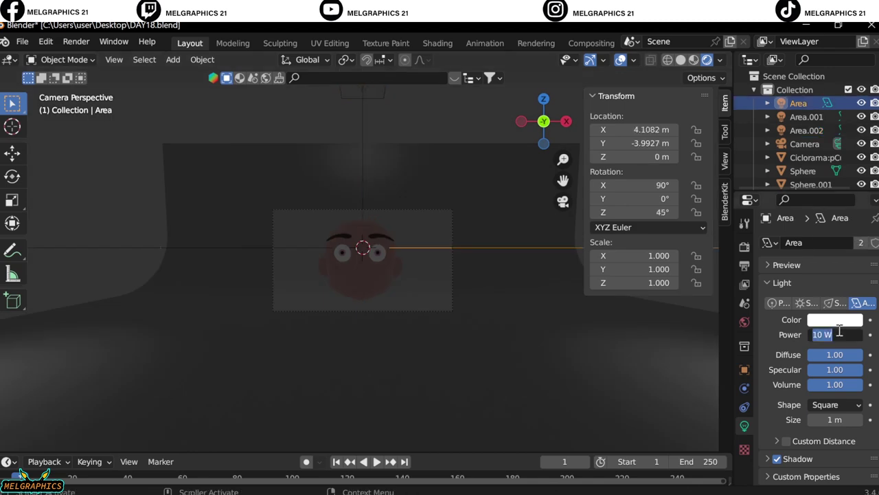
{"action": "type", "text": "250"}
{"action": "scroll", "coordinate": [380, 244], "scroll_direction": "up", "scroll_amount": 2}
{"action": "double_click", "coordinate": [835, 334]}
{"action": "type", "text": "150"}
{"action": "key", "text": "Return"}
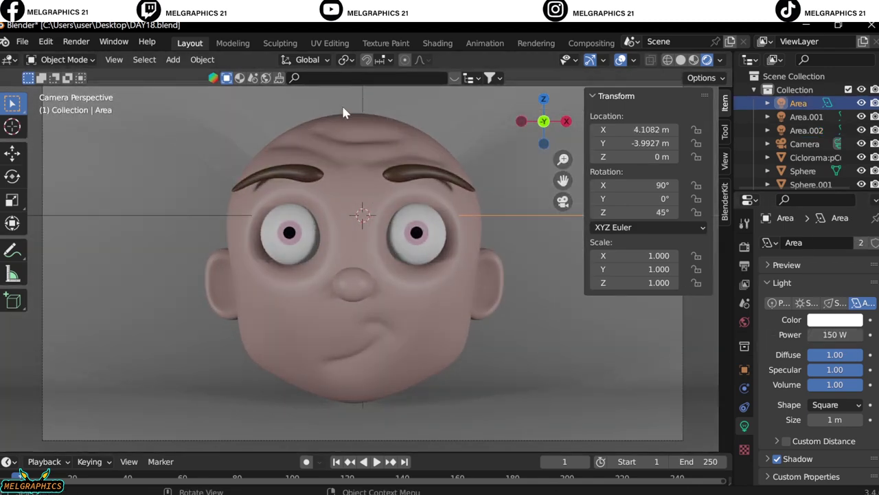
{"action": "left_click", "coordinate": [361, 93]}
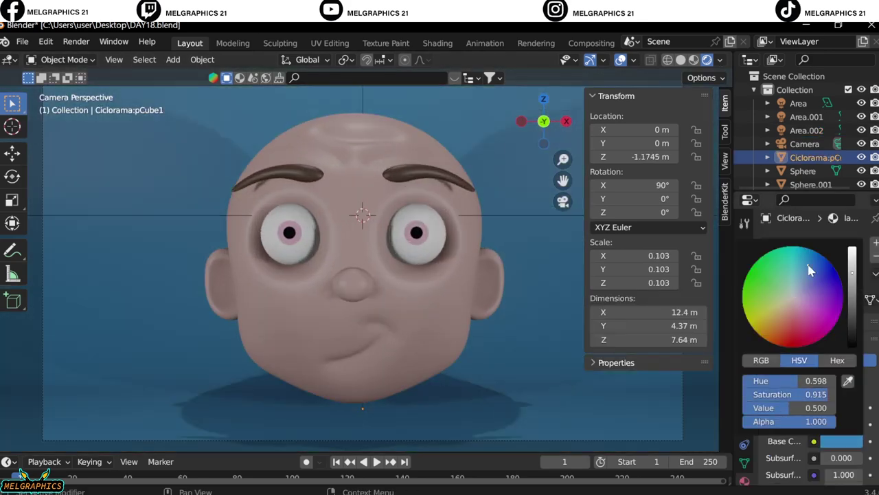
Make the backdrop blue and add an area light rotated 90° on Y, right of the head
{"action": "left_click", "coordinate": [28, 43]}
{"action": "left_click", "coordinate": [172, 59]}
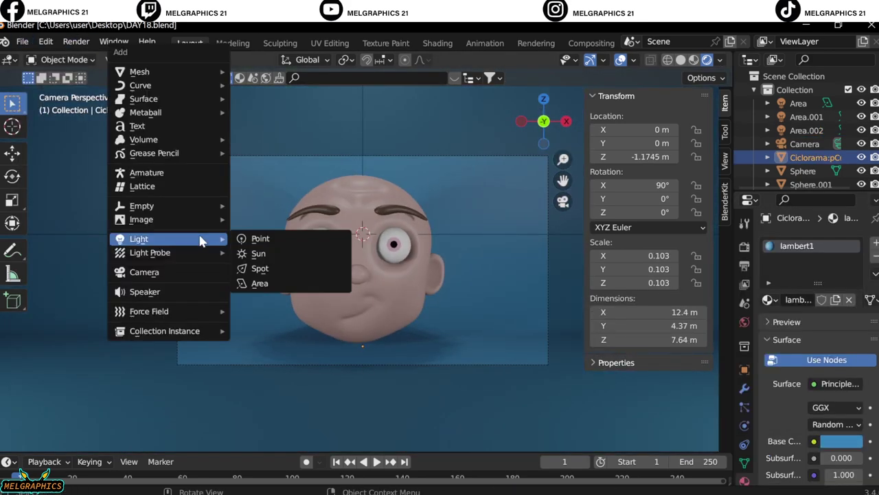
{"action": "left_click", "coordinate": [255, 282]}
{"action": "double_click", "coordinate": [633, 198]}
{"action": "type", "text": "90"}
{"action": "key", "text": "Return"}
{"action": "key", "text": "g"}
{"action": "key", "text": "x"}
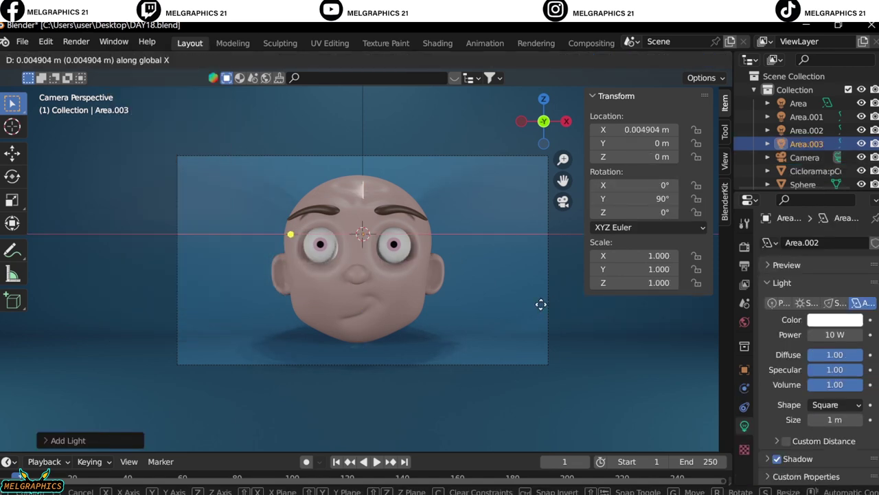
{"action": "left_click", "coordinate": [17, 284]}
Set the new light to pink at 450 W and render an image of the scene
{"action": "left_click", "coordinate": [835, 320]}
{"action": "left_click", "coordinate": [783, 137]}
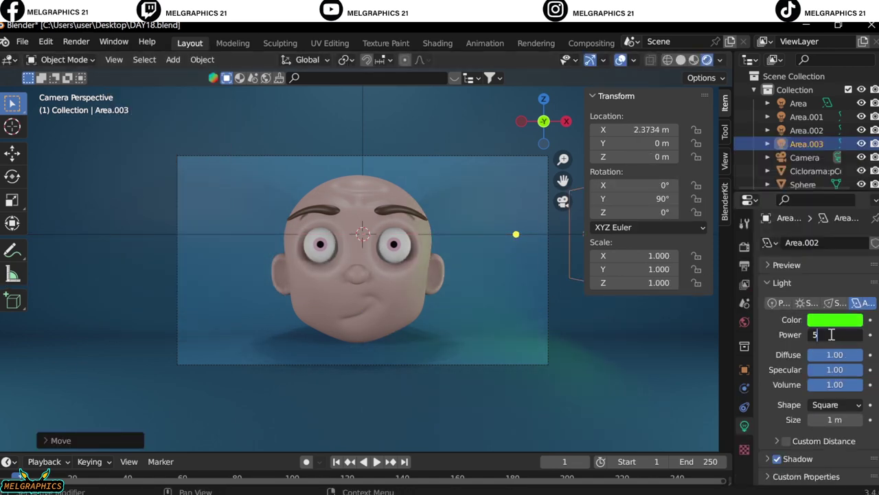
{"action": "double_click", "coordinate": [834, 335]}
{"action": "type", "text": "50"}
{"action": "key", "text": "Return"}
{"action": "left_click", "coordinate": [836, 319]}
{"action": "left_click", "coordinate": [824, 197]}
{"action": "double_click", "coordinate": [835, 334]}
{"action": "type", "text": "450"}
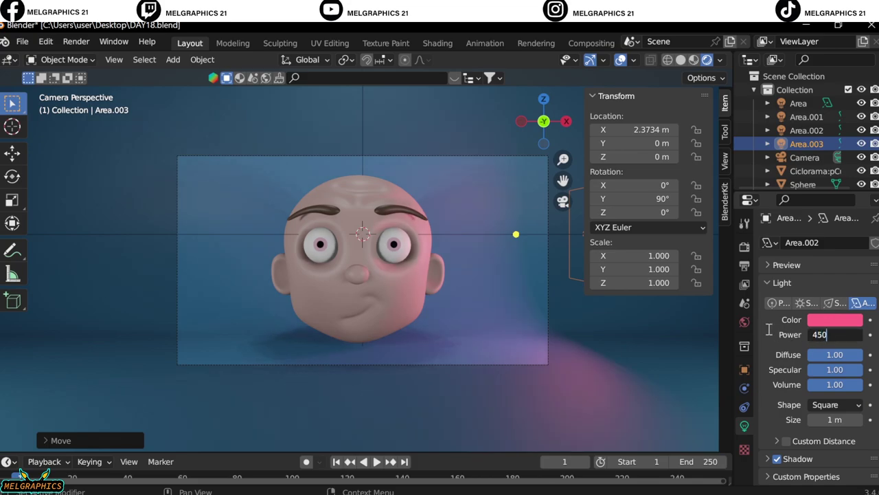
{"action": "key", "text": "Return"}
{"action": "left_click", "coordinate": [90, 47]}
{"action": "left_click", "coordinate": [114, 60]}
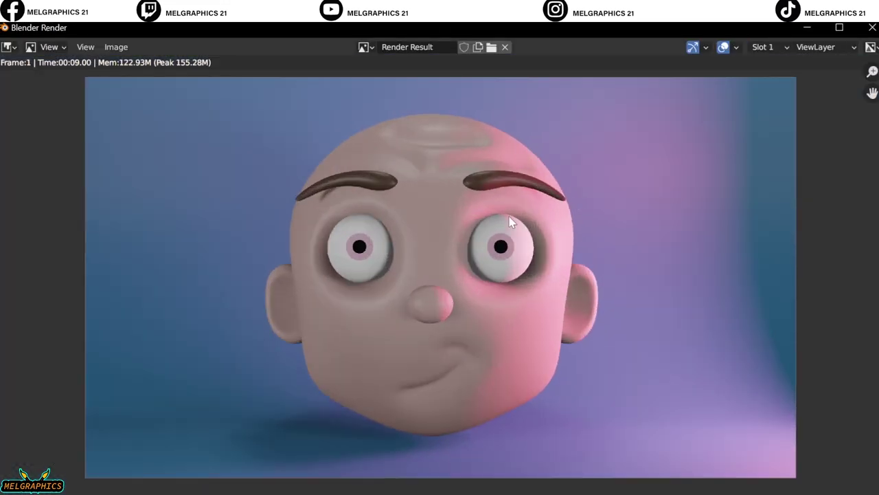
Delete the pink fourth area light and re-render, leaving the head on a purely blue cyclorama
{"action": "left_click", "coordinate": [872, 28]}
{"action": "key", "text": "Delete"}
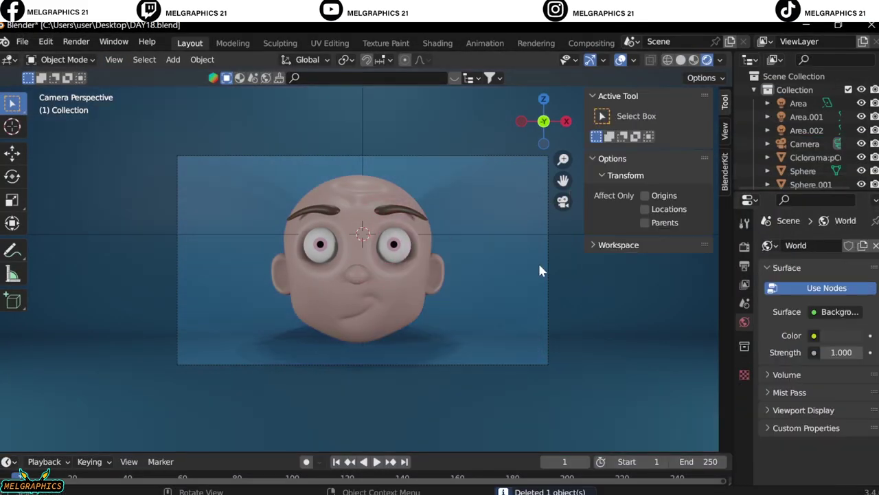
{"action": "left_click", "coordinate": [75, 39]}
{"action": "left_click", "coordinate": [101, 66]}
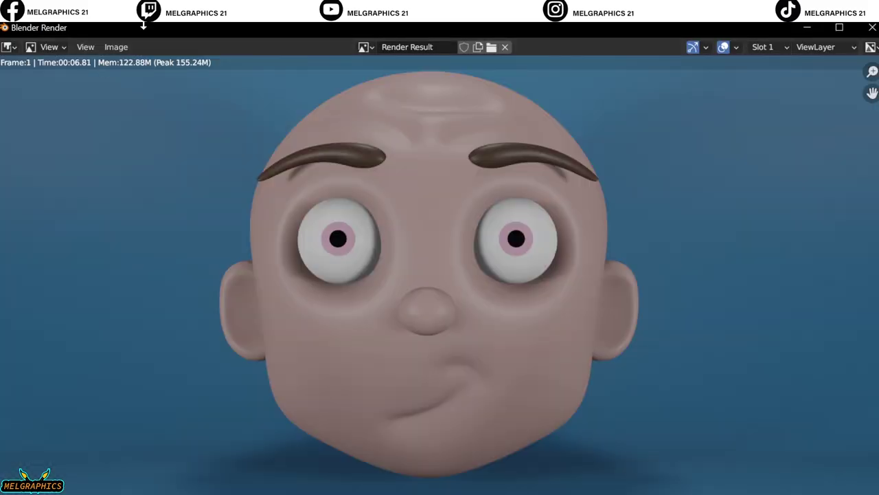
{"action": "key", "text": "Escape"}
{"action": "left_click", "coordinate": [16, 39]}
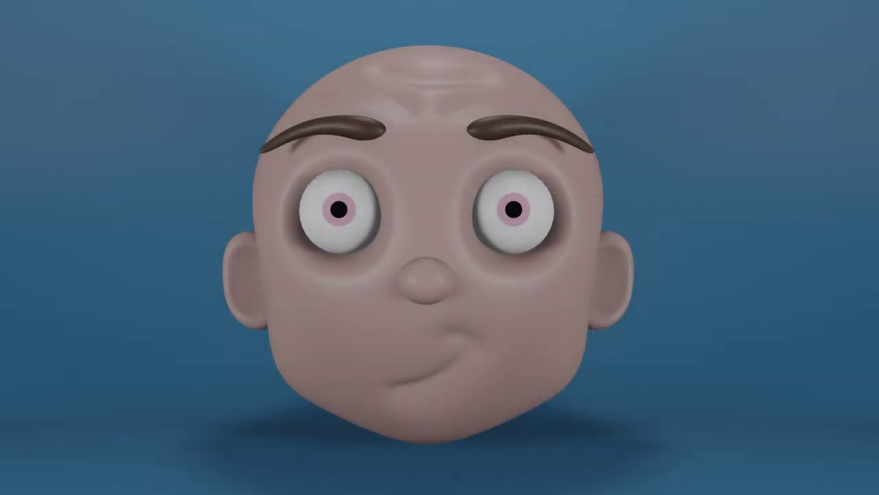